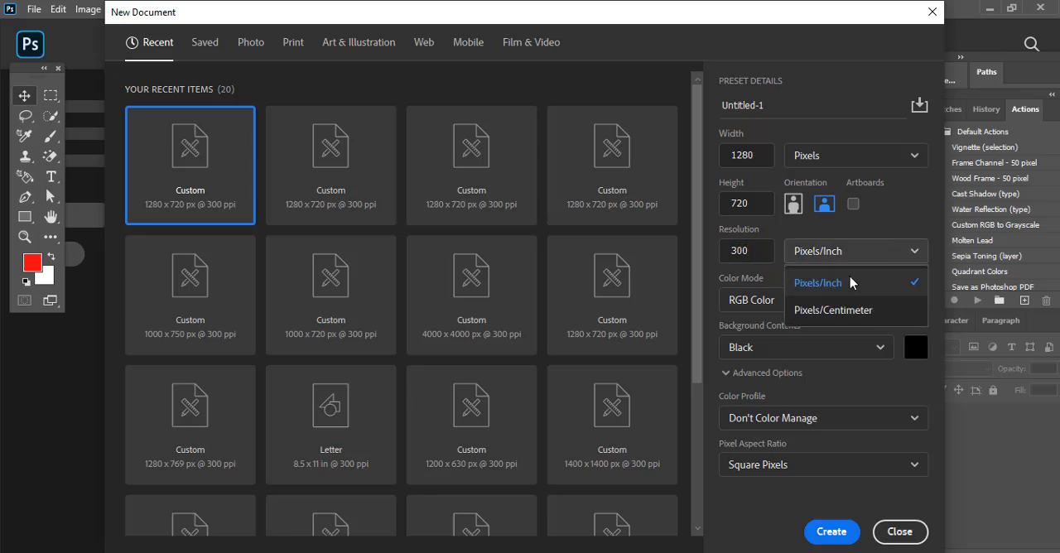
Step: Create a 1280 × 720 px document at 300 pixels/inch in 16-bit RGB Color with a black background
left_click(852, 281)
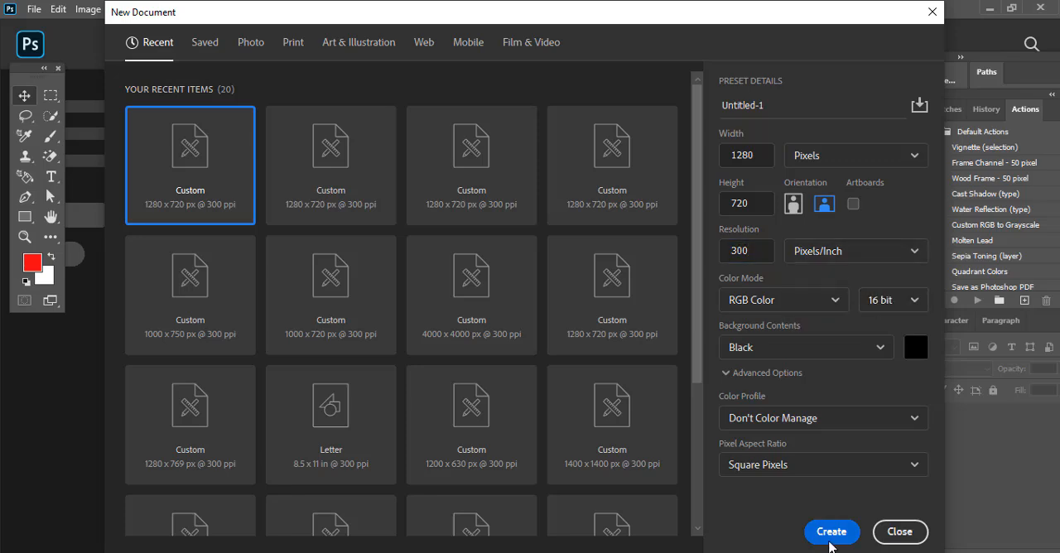
left_click(829, 543)
Step: Place the Backhrawnd image from the file folder and stretch it sideways until it spans the full canvas width
left_click(365, 552)
left_click_drag(219, 182, 482, 299)
left_click_drag(797, 316, 848, 317)
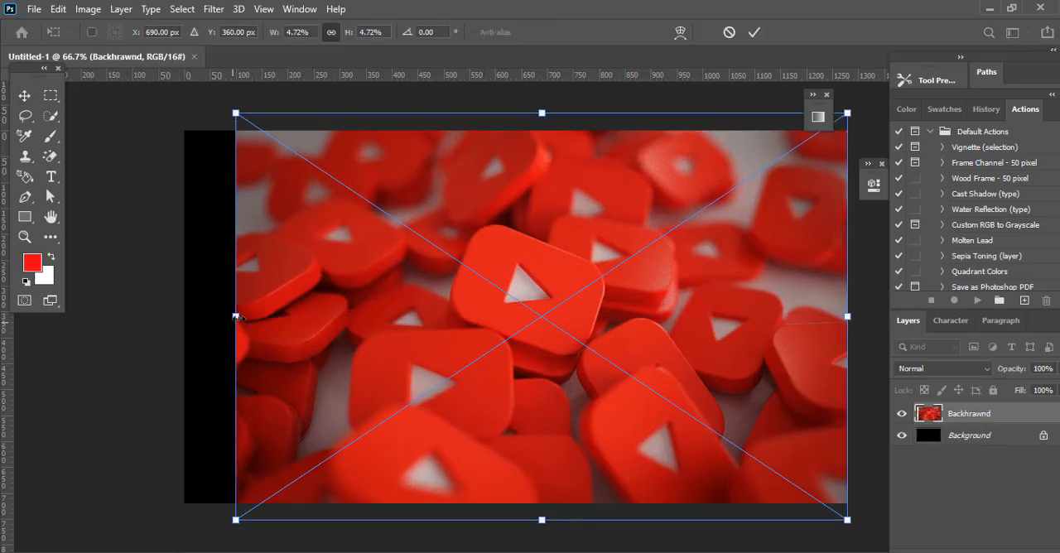
left_click_drag(236, 317, 184, 316)
left_click(753, 32)
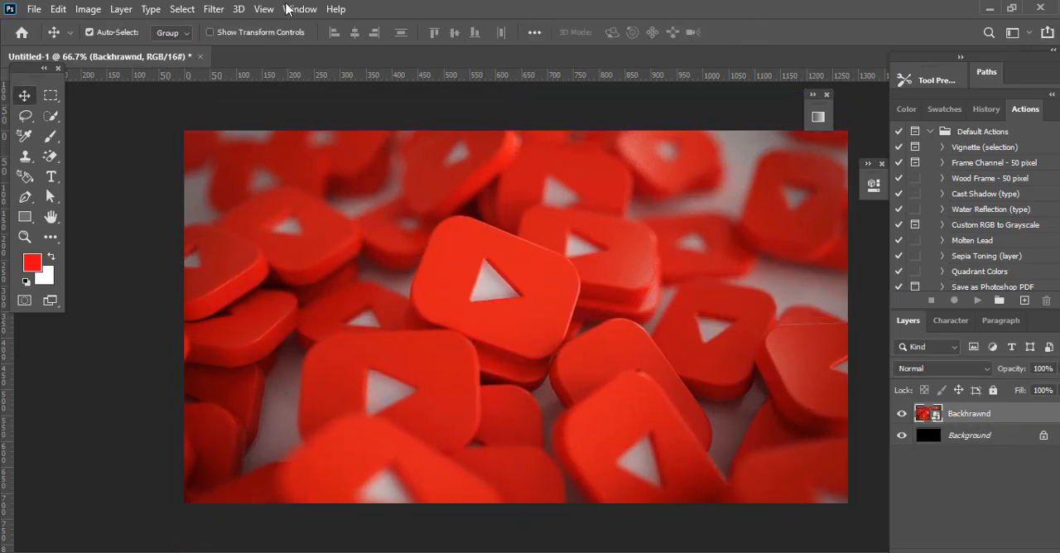
Step: Apply a Gaussian Blur with a radius of about 9.4 pixels to the Backhrawnd layer
left_click(215, 10)
mouse_move(284, 180)
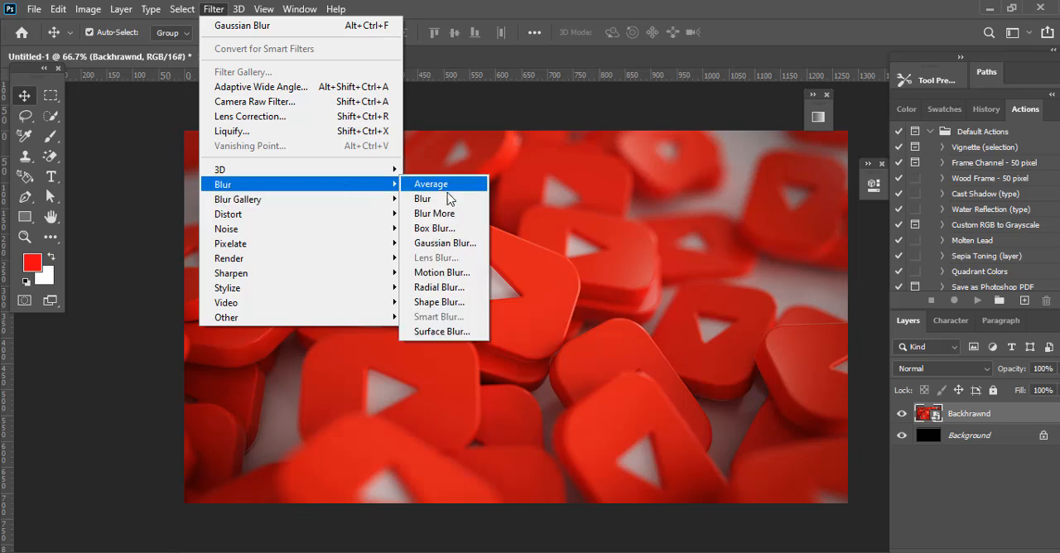
left_click(439, 245)
left_click_drag(734, 538, 703, 542)
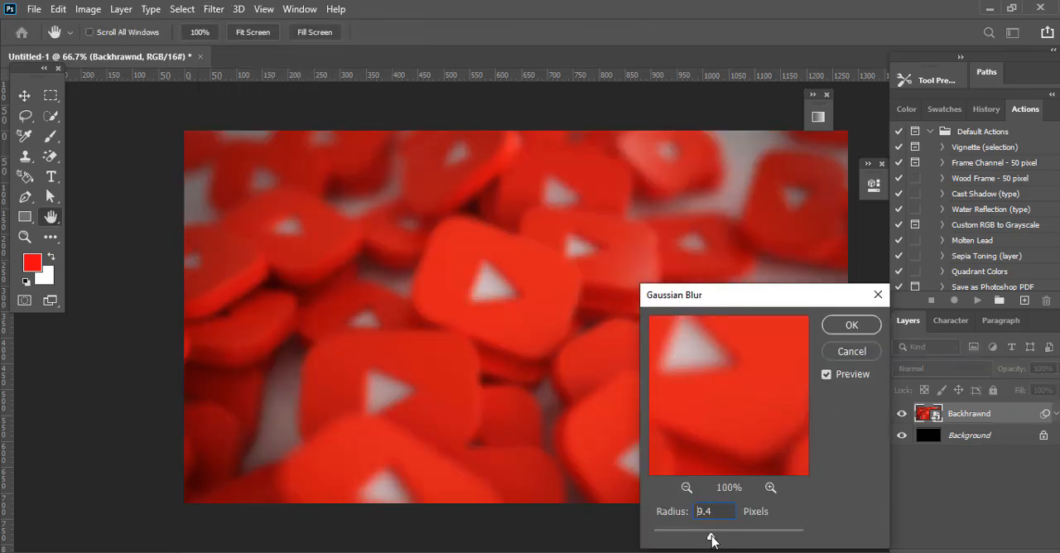
left_click(851, 324)
Step: Apply a slight Radial Blur to the Backhrawnd layer using the Spin method and Good quality
left_click(214, 9)
mouse_move(248, 184)
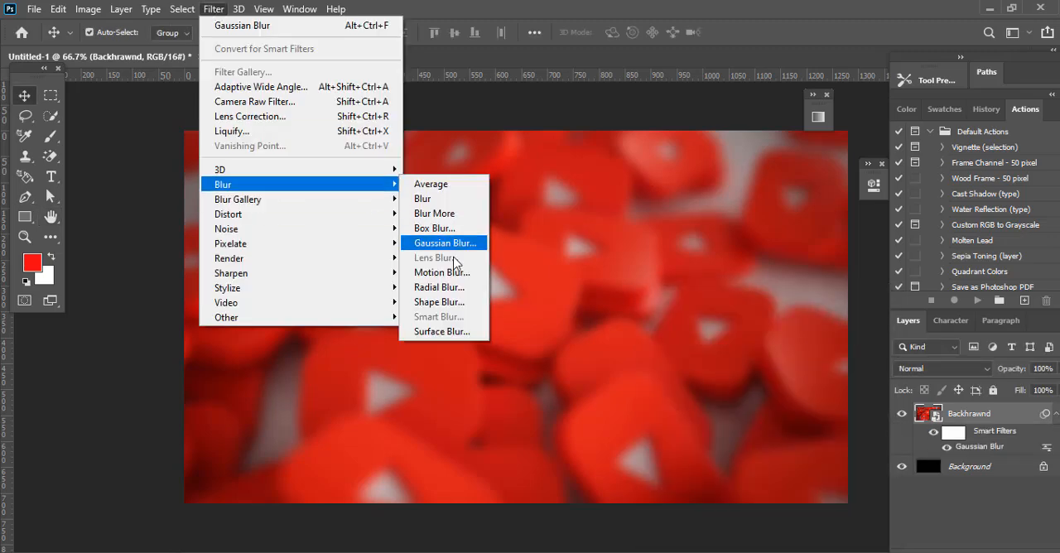
left_click(439, 286)
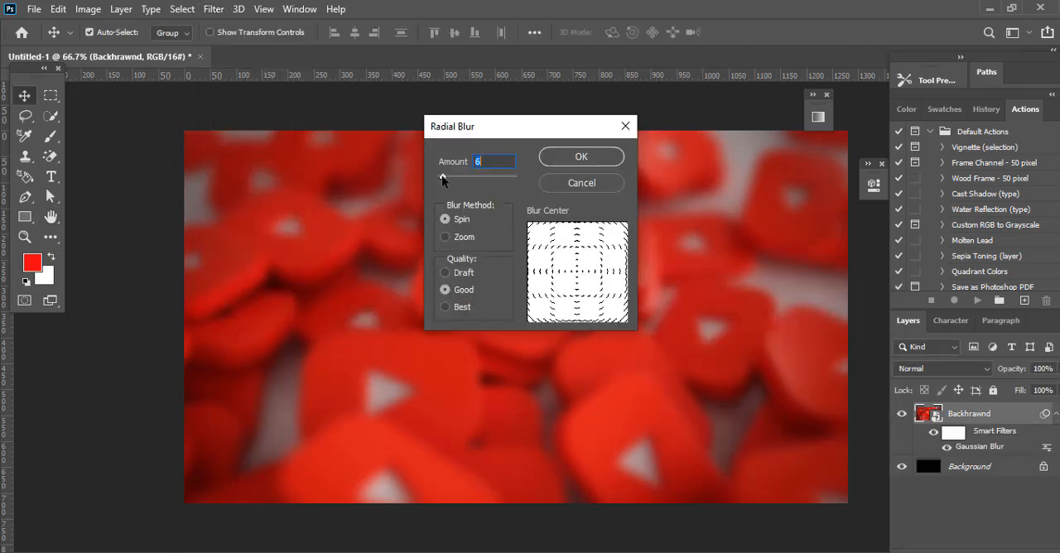
left_click_drag(442, 180, 446, 180)
left_click(581, 157)
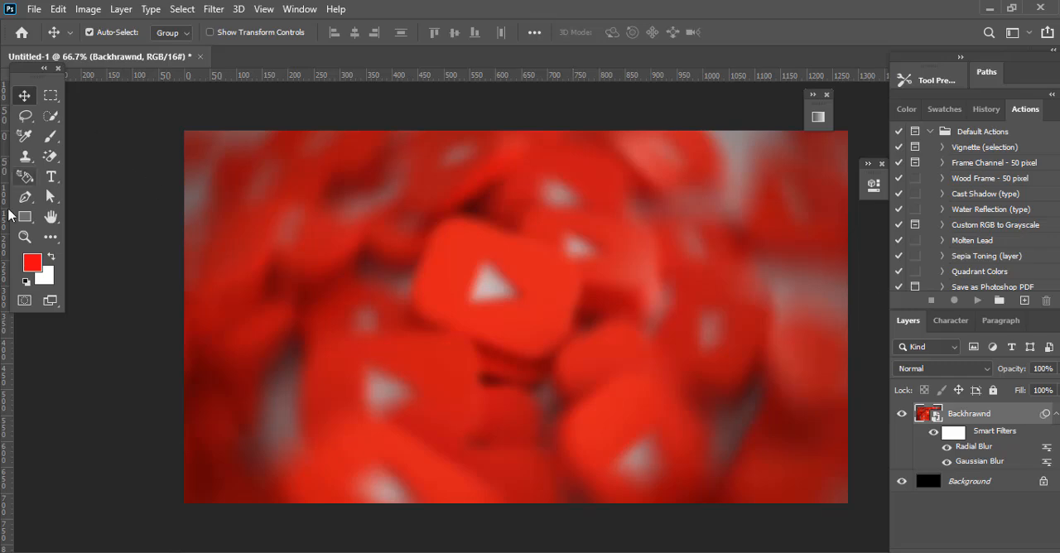
Step: Create a white 1280 × 720 px rectangle and move it to cover the whole canvas
left_click_drag(25, 216, 141, 214)
left_click(338, 215)
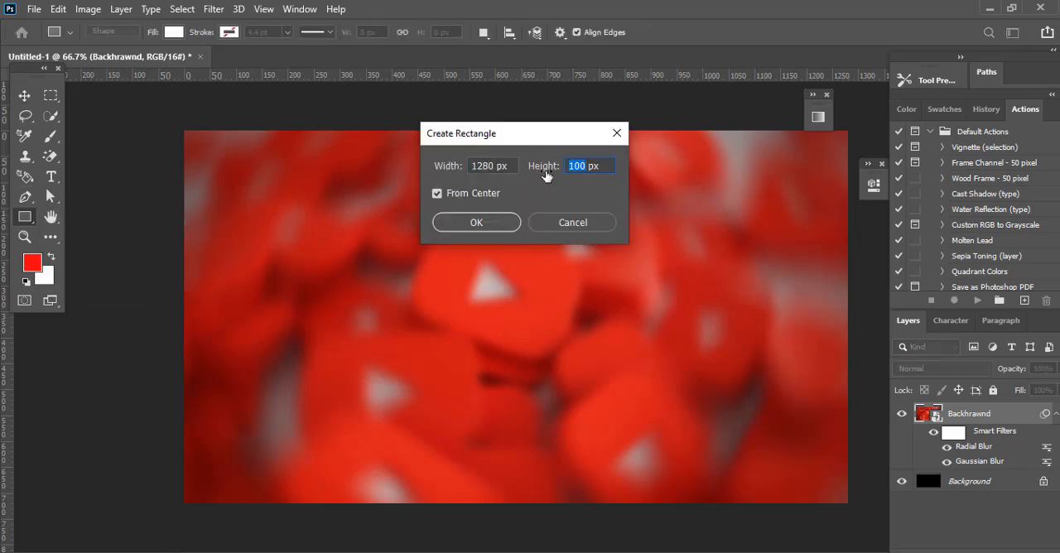
type("720")
key("Return")
left_click_drag(822, 181, 952, 320)
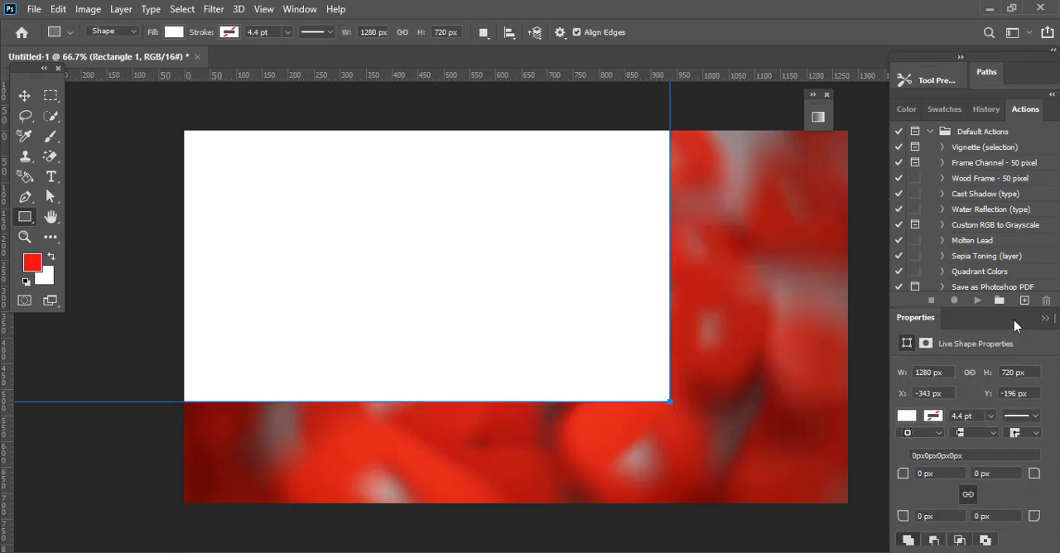
left_click(24, 96)
left_click_drag(336, 216, 514, 320)
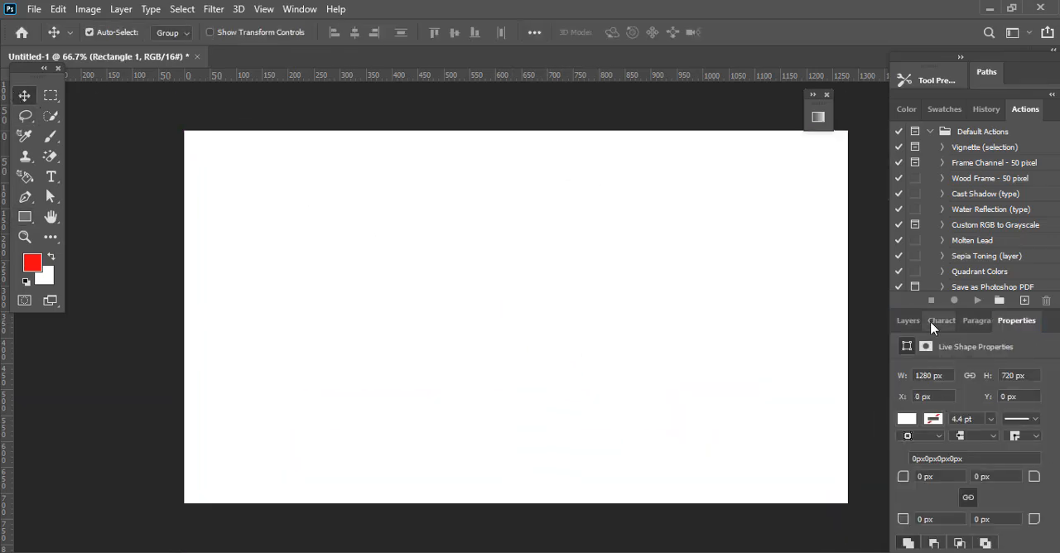
Step: Set the white rectangle layer's blend mode to Soft Light
left_click(909, 320)
left_click(979, 370)
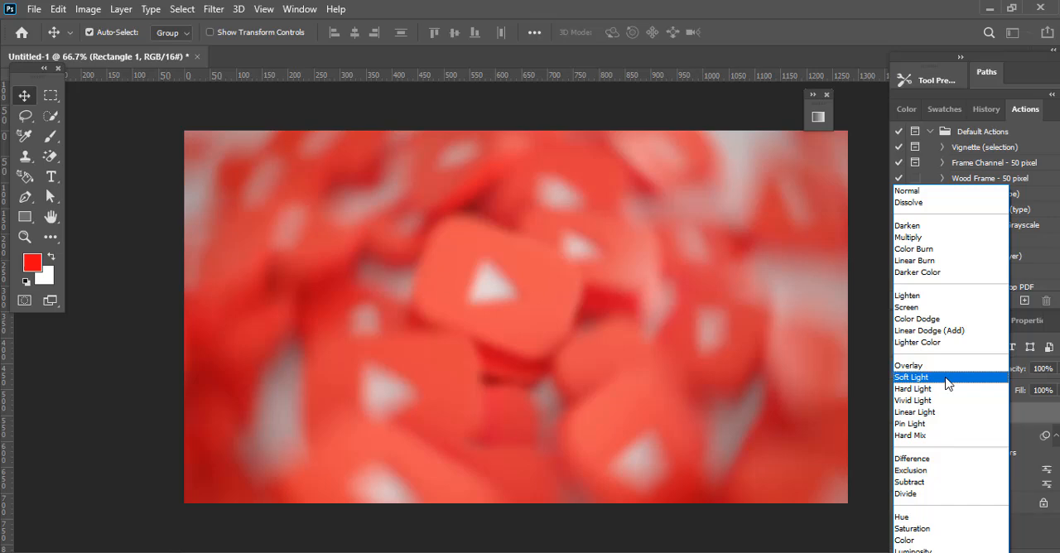
left_click(960, 377)
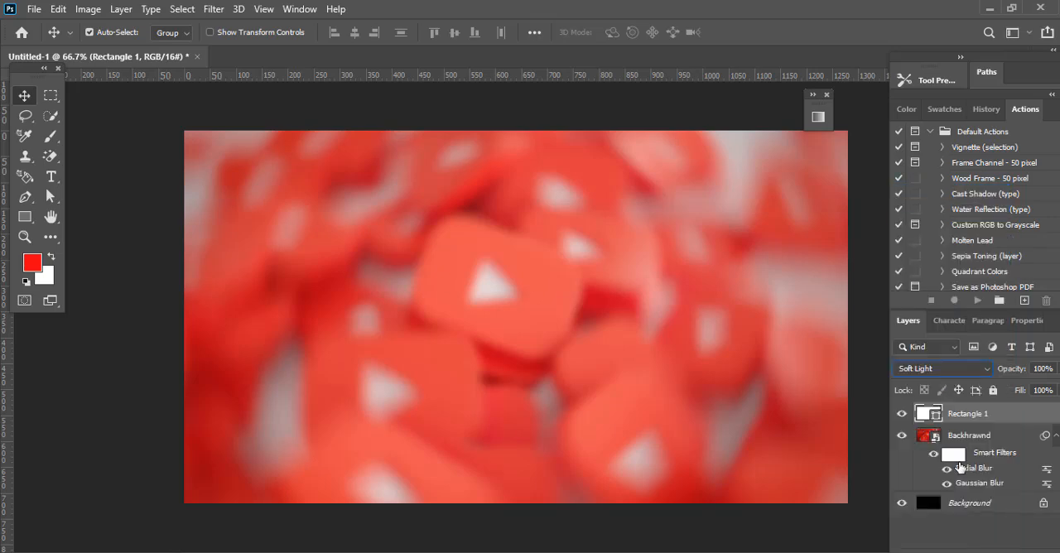
Step: Darken the Backhrawnd layer with Hue/Saturation at a lightness of about -60, hiding the white rectangle while adjusting
left_click(960, 438)
left_click(901, 413)
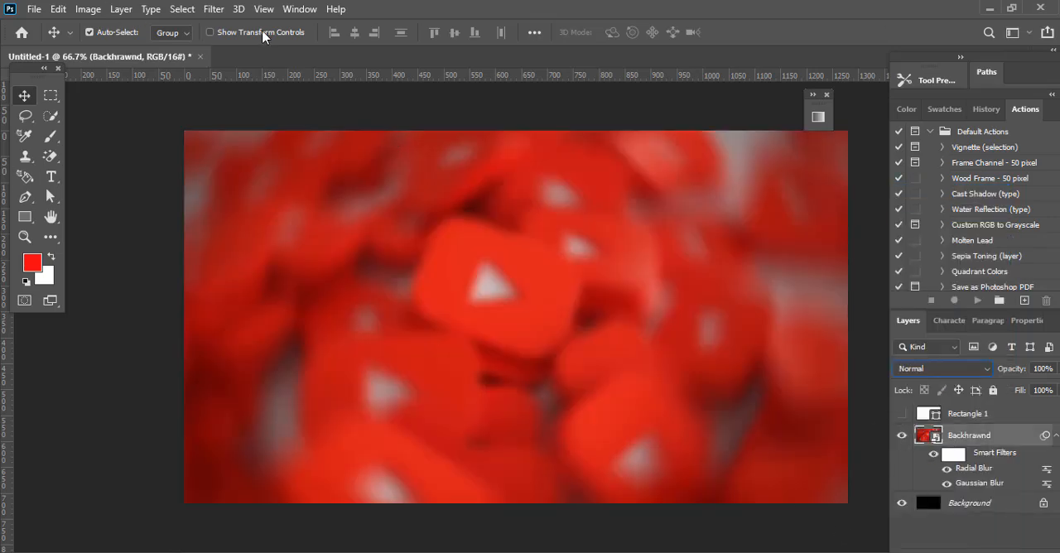
left_click(88, 9)
mouse_move(135, 50)
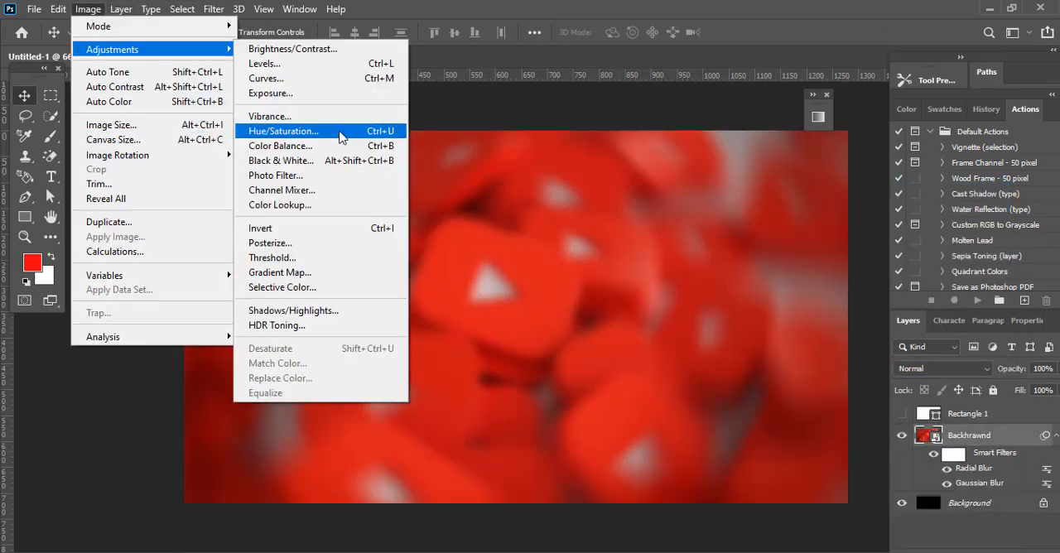
left_click(343, 133)
left_click_drag(491, 268, 453, 271)
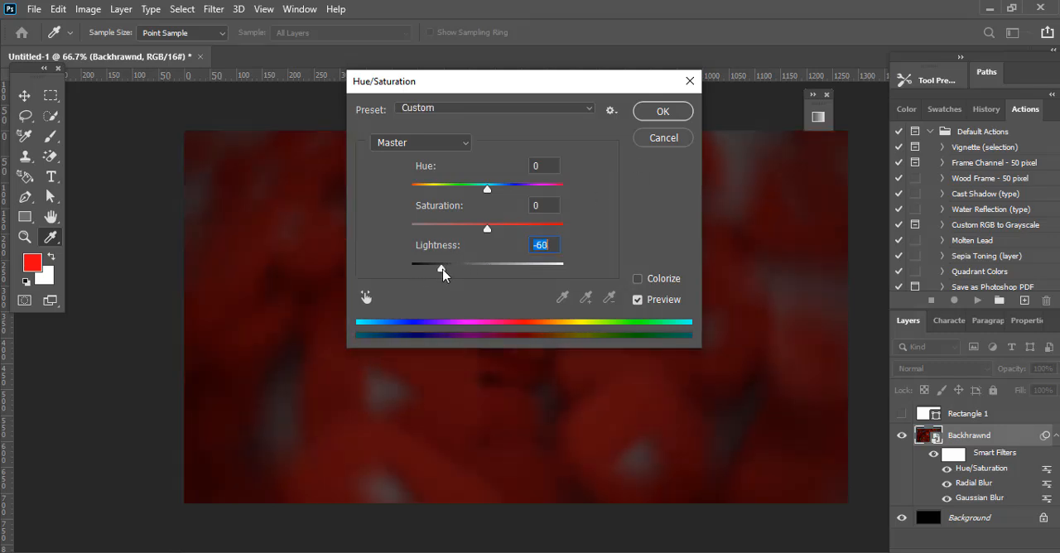
left_click(662, 111)
left_click(901, 413)
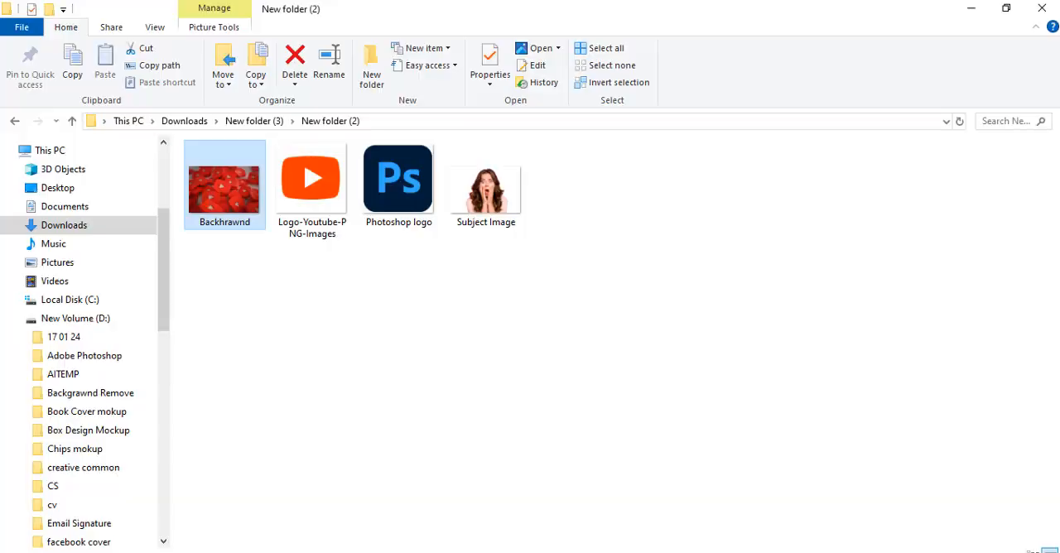
Step: Open Subject Image from the file folder and copy its woman layer into Untitled-1, accepting the different bit depth
left_click_drag(503, 203, 329, 63)
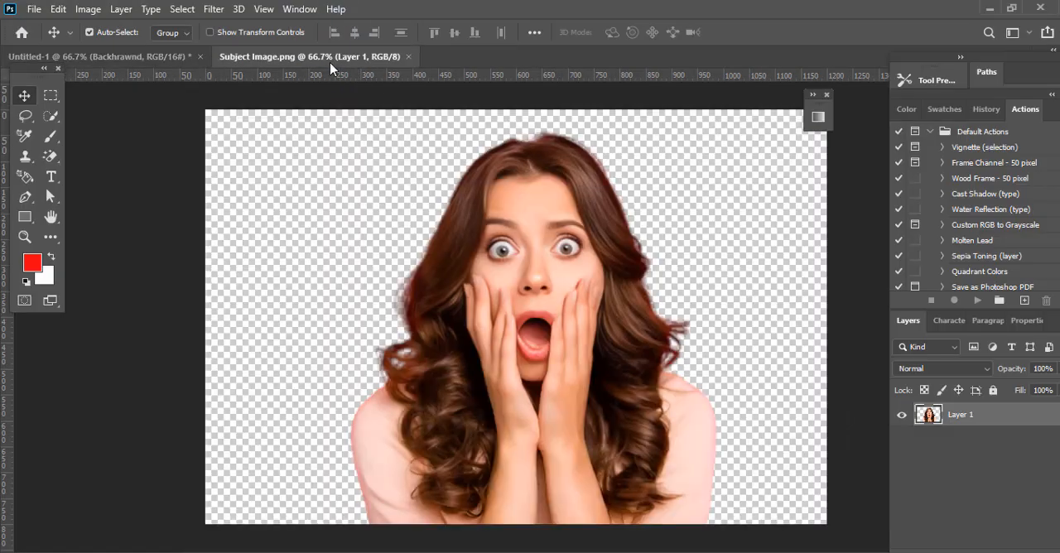
left_click_drag(530, 424, 656, 433)
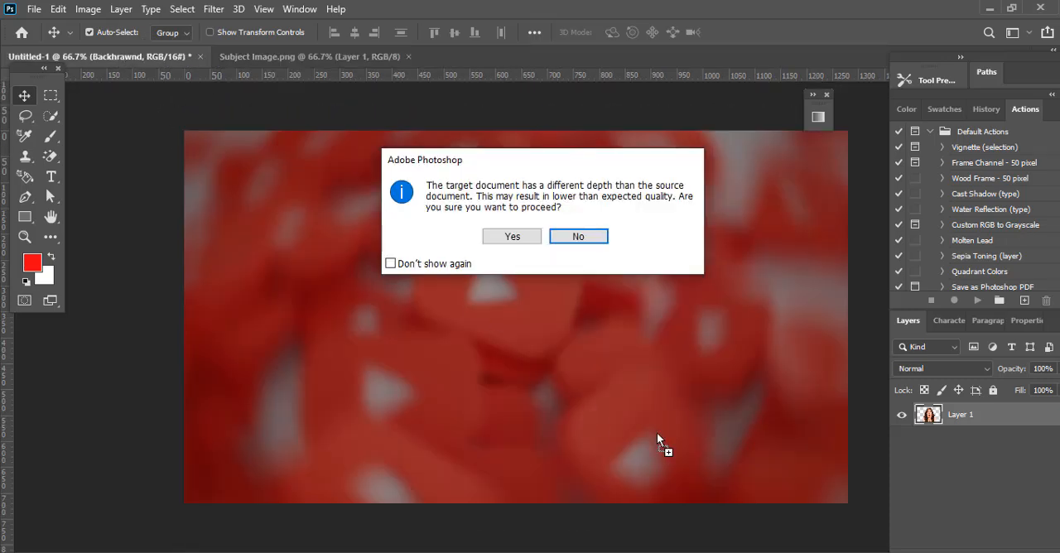
left_click(516, 236)
Step: Stack the woman layer above Rectangle 1 and place her in the right half, flush with the canvas's lower edge
left_click_drag(960, 435, 960, 405)
left_click_drag(704, 462, 657, 347)
left_click_drag(354, 267, 353, 258)
mouse_move(607, 398)
left_mouse_down()
mouse_move(614, 369)
mouse_move(619, 388)
left_mouse_up()
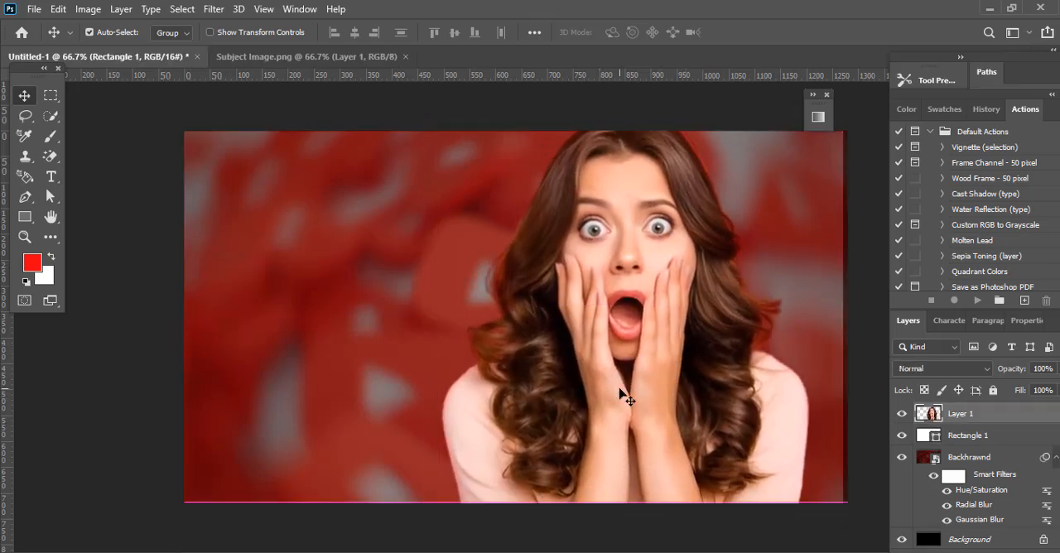
Step: Duplicate the woman layer and set the copy's blend mode to Soft Light
key("ctrl+j")
left_click(942, 368)
left_click(954, 381)
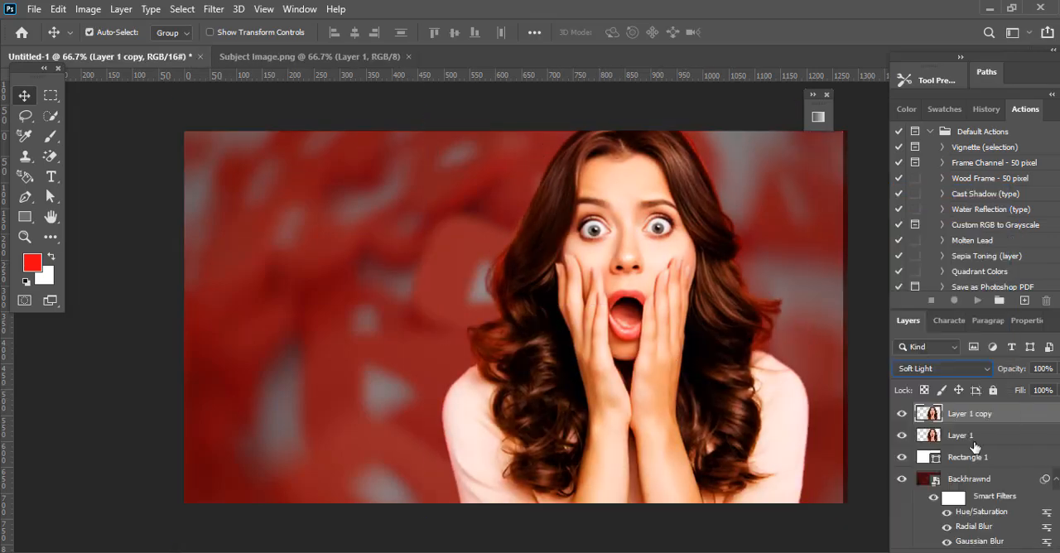
Step: Merge the woman layer with its Soft Light copy and name the merged layer Subject image
left_click(964, 436, "shift")
right_click(965, 437)
left_click(971, 456)
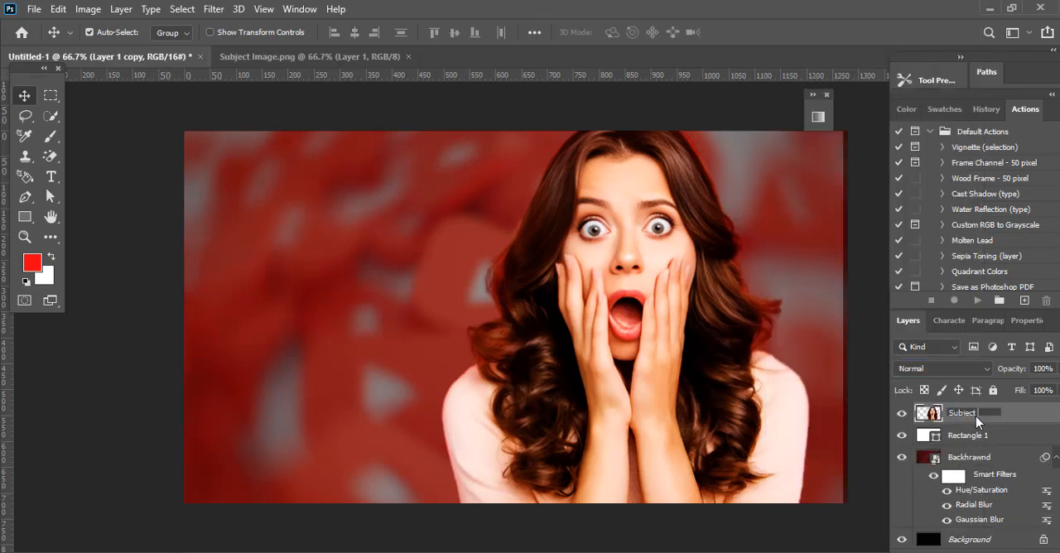
left_click(975, 415)
type("Subject image")
key("Return")
Step: Scale the woman down to about 90% and shift her slightly to the right
key("ctrl+t")
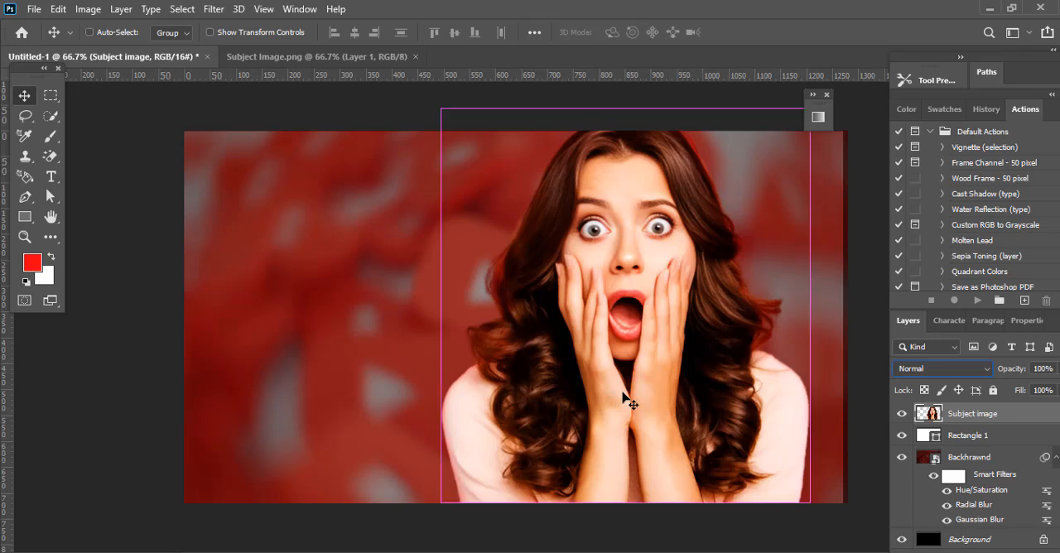
left_click_drag(442, 109, 478, 147)
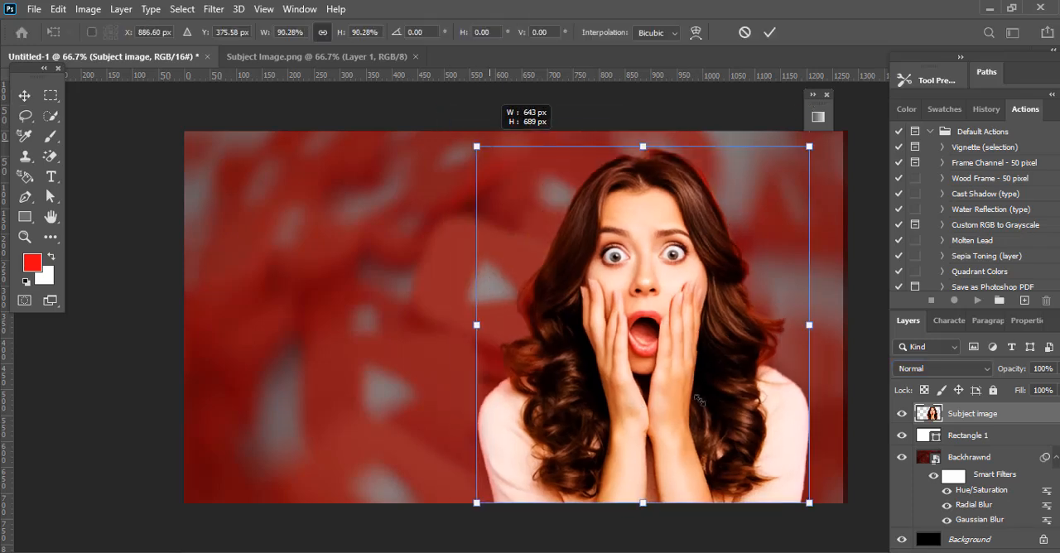
mouse_move(702, 402)
left_mouse_down()
mouse_move(729, 403)
mouse_move(713, 401)
left_mouse_up()
left_click(769, 32)
Step: Add a new layer above Rectangle 1 and paint a soft red glow behind the woman with a 495 px brush
left_click(553, 381)
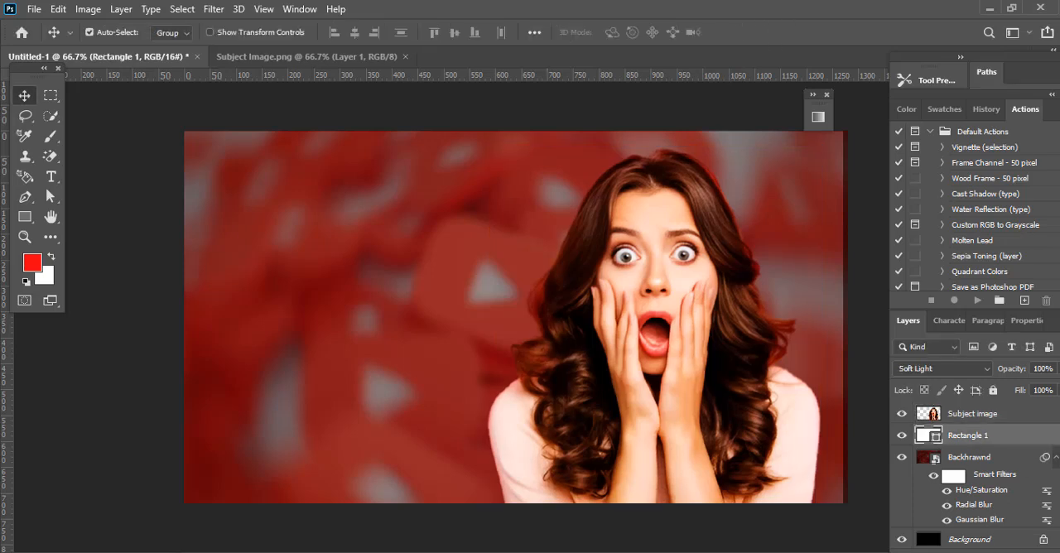
left_click(1024, 552)
left_click(33, 262)
left_click(429, 262)
left_click(53, 139)
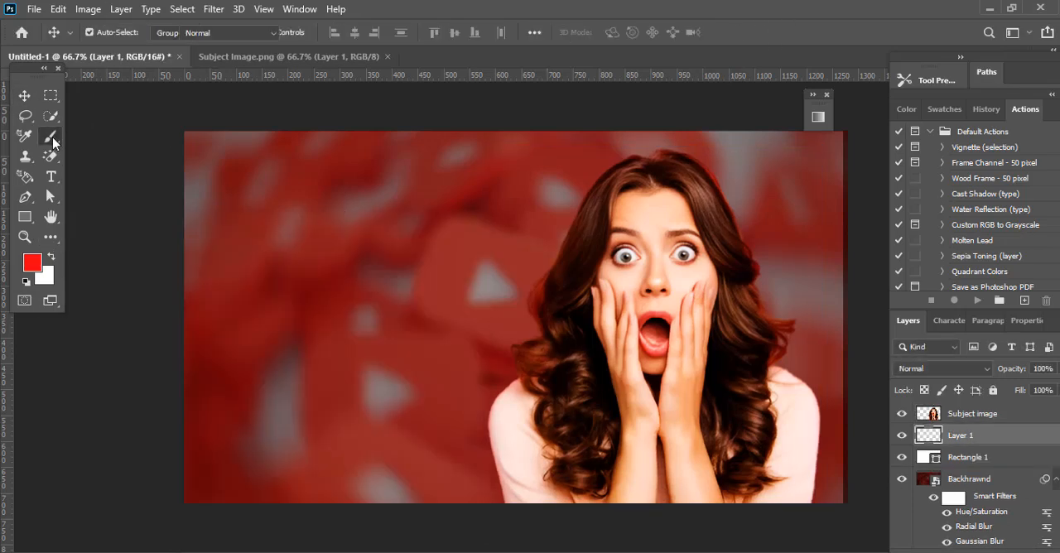
mouse_move(549, 449)
left_mouse_down()
mouse_move(614, 242)
mouse_move(661, 254)
mouse_move(751, 473)
mouse_move(542, 519)
mouse_move(534, 468)
mouse_move(604, 436)
mouse_move(693, 319)
mouse_move(696, 495)
mouse_move(608, 403)
mouse_move(702, 384)
left_mouse_up()
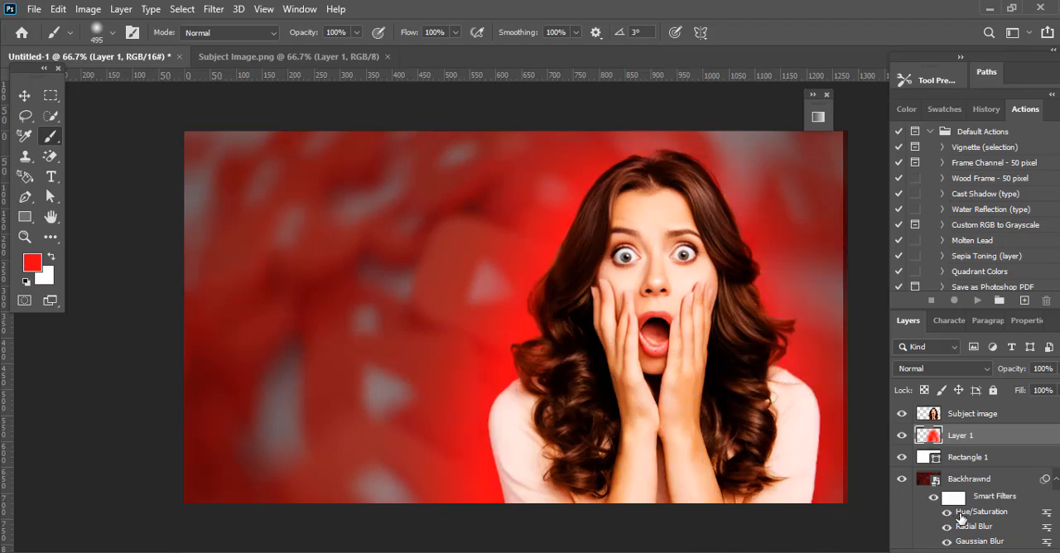
Step: Add another layer directly above Rectangle 1 and paint soft red along the canvas's left edge and upper-right corner
left_click(979, 462)
left_click(1024, 549)
left_click(157, 166)
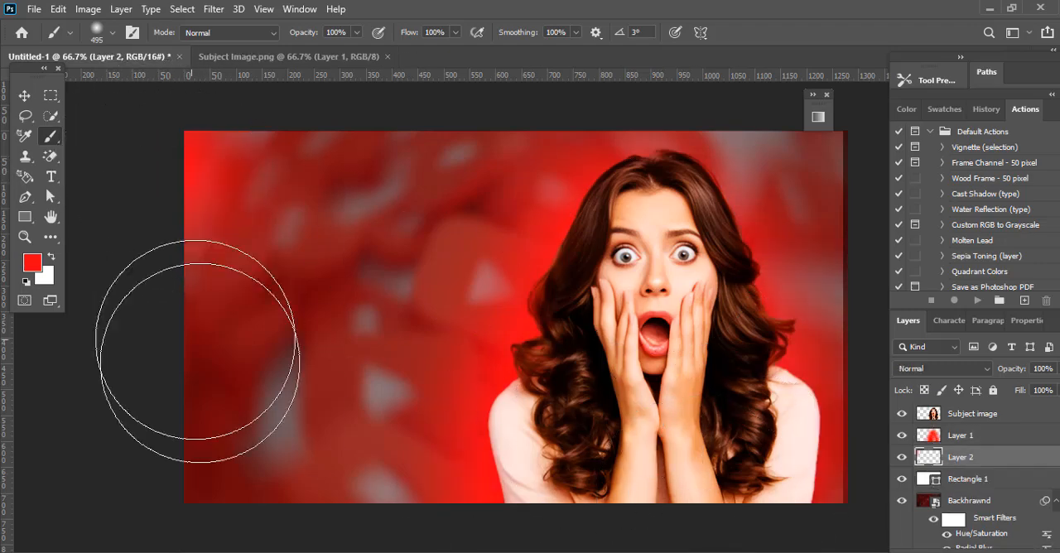
left_click(181, 431)
mouse_move(800, 118)
left_mouse_down()
mouse_move(648, 190)
mouse_move(877, 126)
mouse_move(832, 153)
mouse_move(834, 198)
left_mouse_up()
left_click(24, 95)
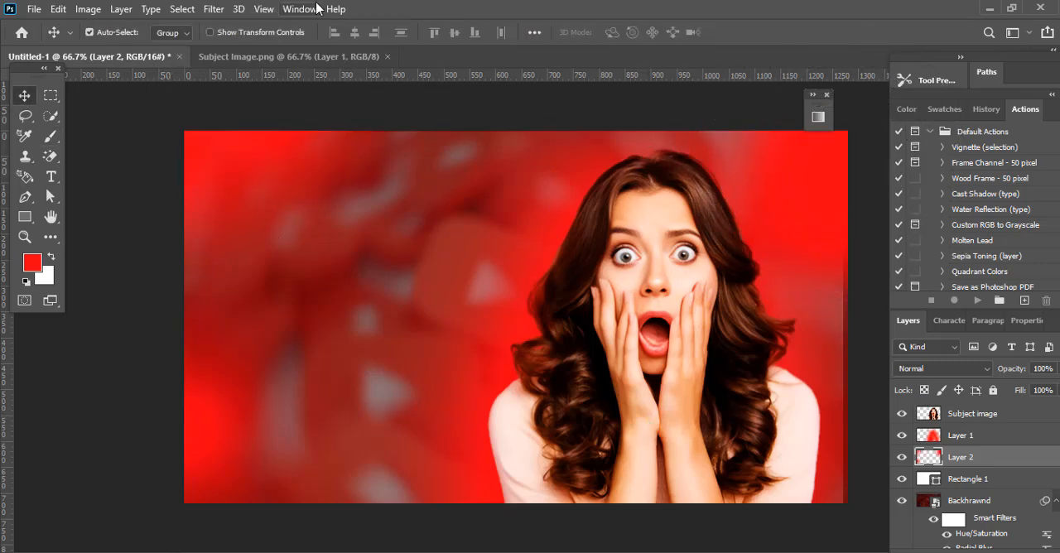
Step: Apply a Gaussian Blur with a radius of 45.6 pixels to the red edge paint on Layer 2
left_click(214, 9)
mouse_move(249, 185)
left_click(495, 245)
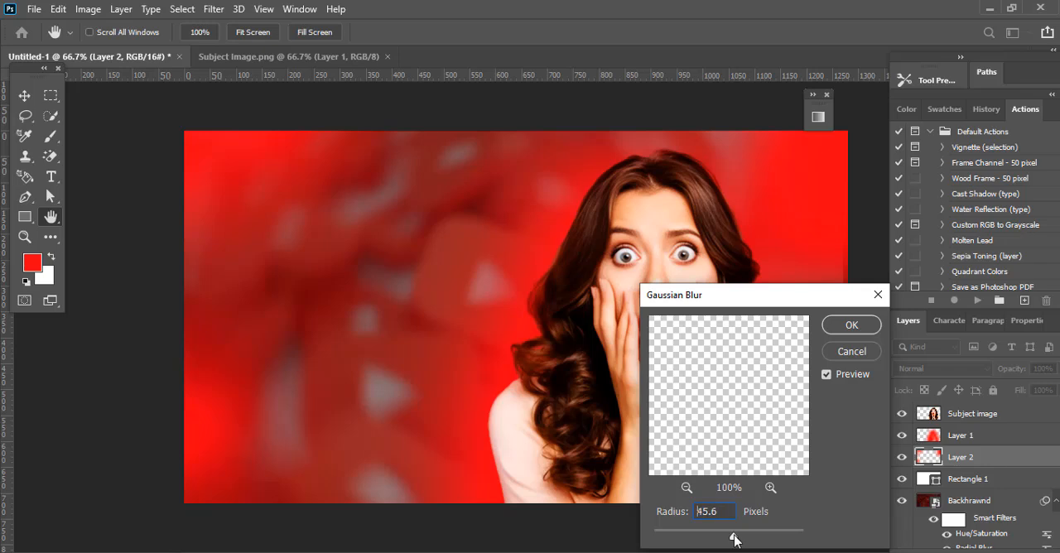
left_click(851, 325)
Step: Try a Gaussian Blur with a radius of 24.9 pixels on the red glow in Layer 1
key("alt+bracketright")
left_click(213, 9)
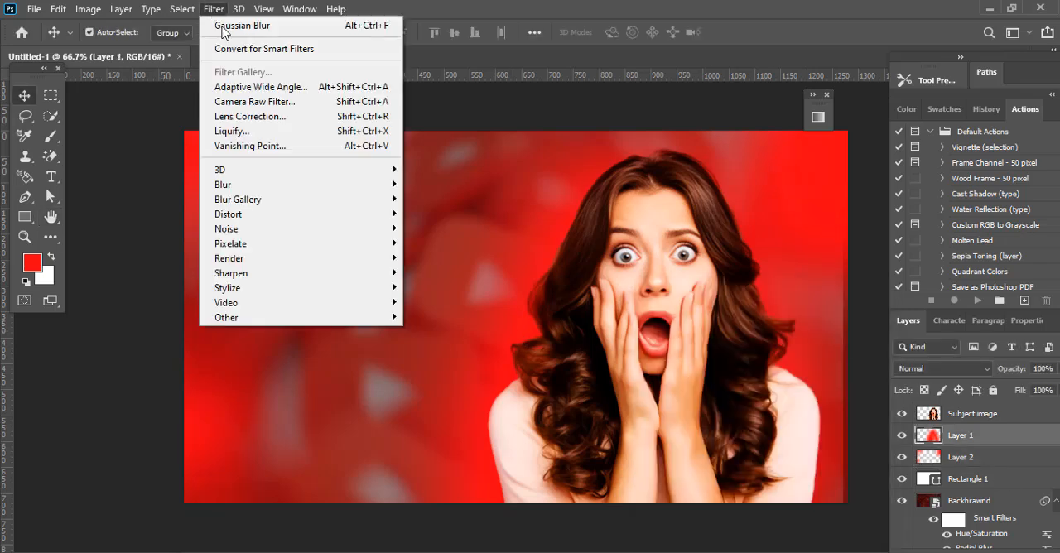
mouse_move(249, 185)
left_click(447, 242)
left_click_drag(749, 536, 722, 540)
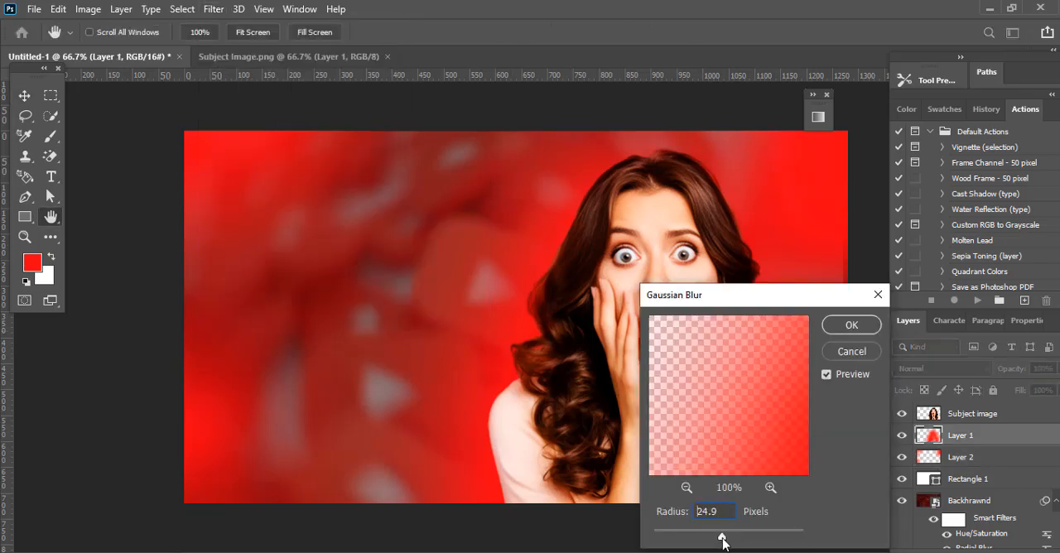
left_click(851, 351)
Step: Add a red (ff0012) Solid Color fill layer above Subject image and invert its mask to black
key("alt+bracketright")
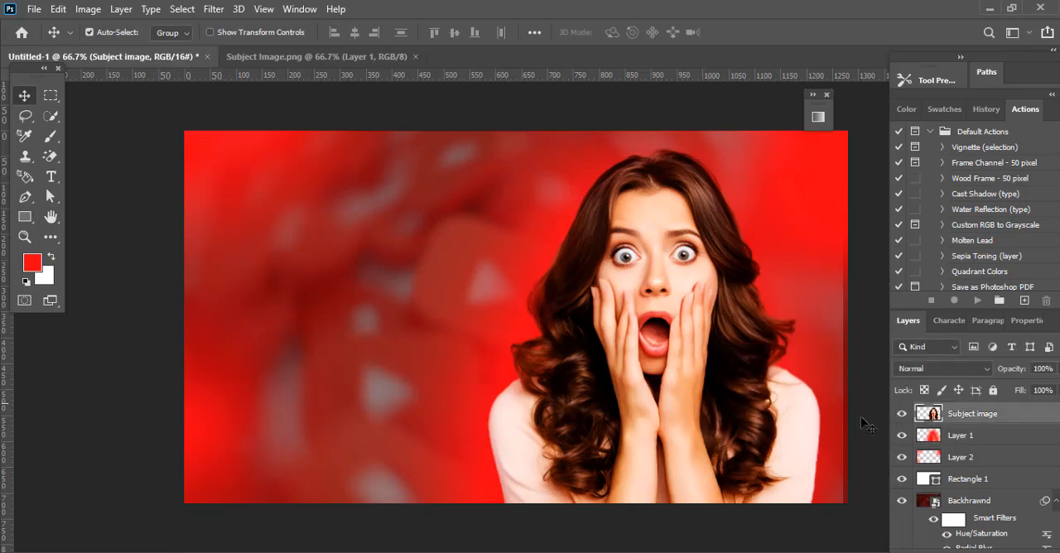
left_click(941, 549)
left_click(950, 290)
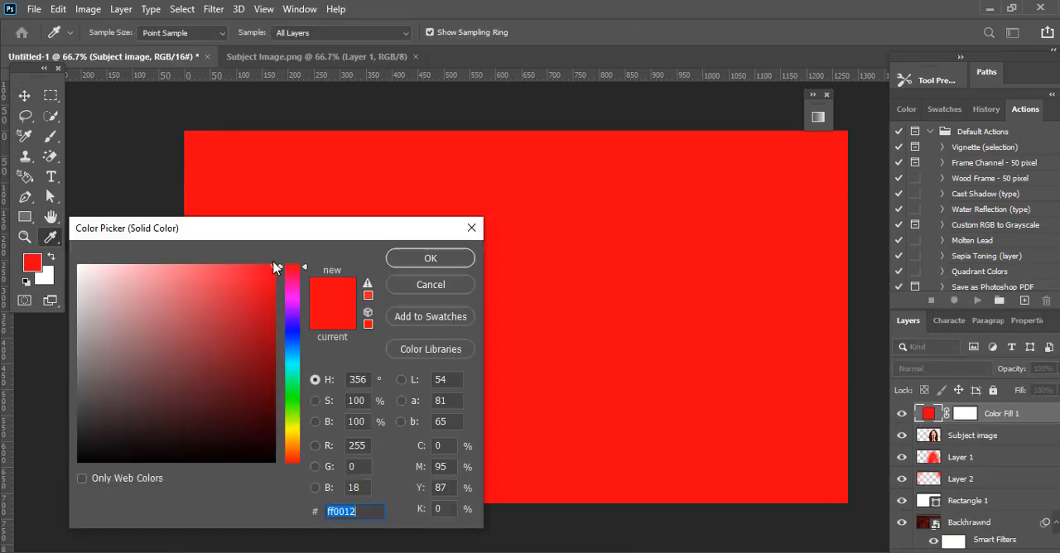
left_click(430, 257)
key("ctrl+i")
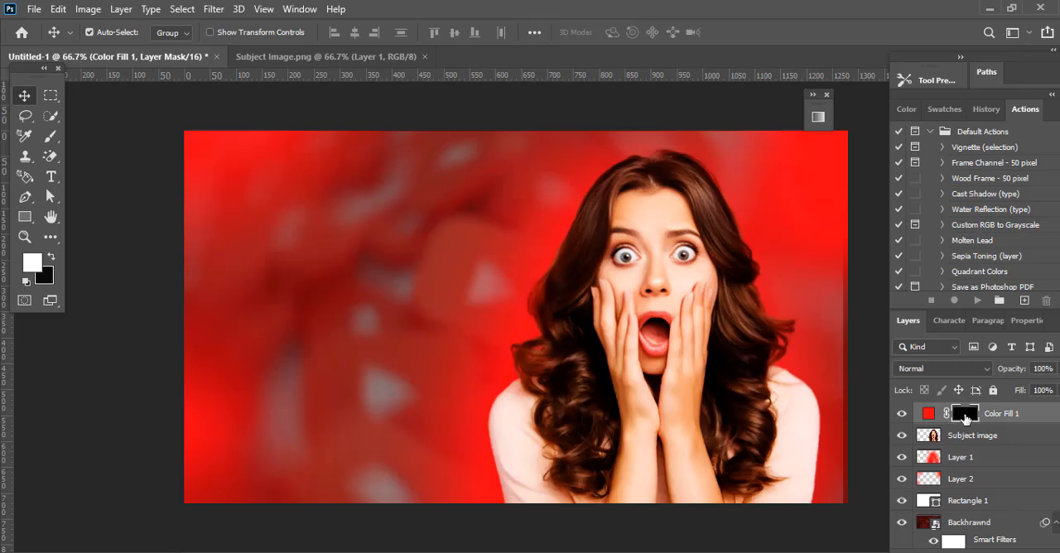
Step: Set the red fill layer's blend mode to Color and activate the Brush tool for its mask
left_click(982, 370)
left_click(915, 527)
left_click(50, 136)
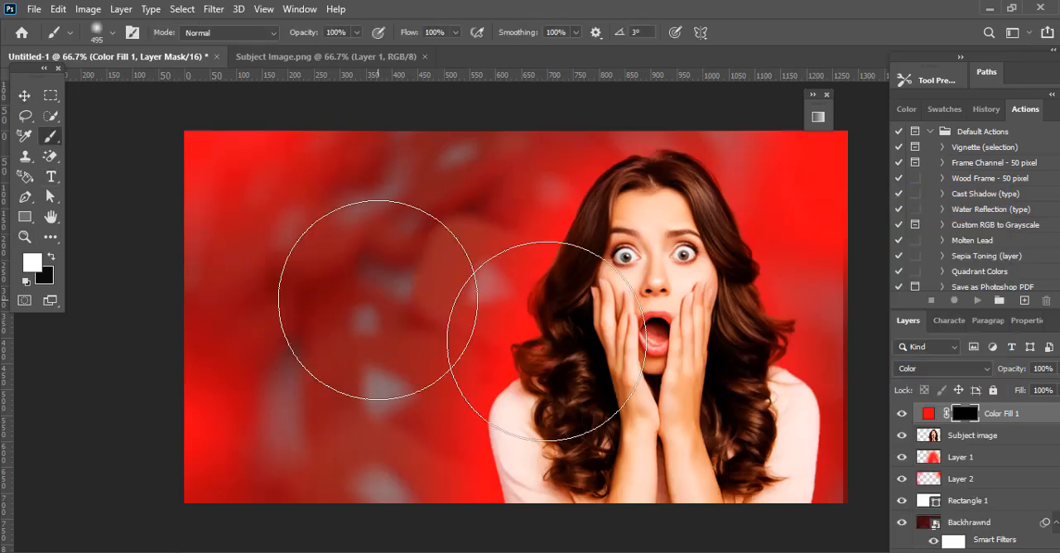
Step: Paint the woman's hair red on the Color Fill 1 mask with a white soft brush of about 168 px
left_click(103, 31)
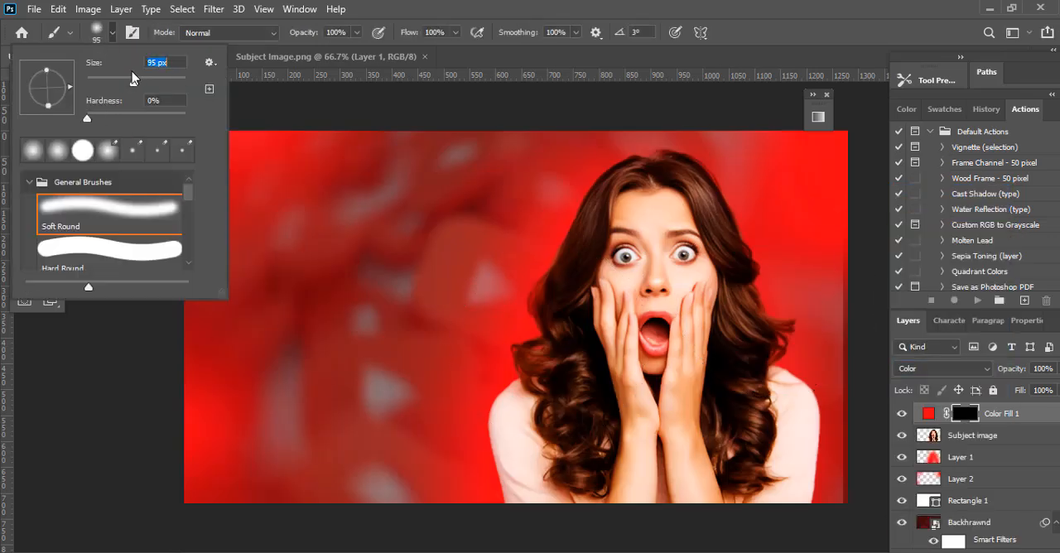
mouse_move(702, 178)
left_mouse_down()
mouse_move(768, 321)
mouse_move(764, 456)
left_mouse_up()
left_click_drag(687, 150, 634, 159)
mouse_move(590, 226)
left_mouse_down()
mouse_move(548, 308)
mouse_move(573, 254)
mouse_move(559, 358)
mouse_move(587, 447)
mouse_move(562, 431)
mouse_move(537, 338)
left_mouse_up()
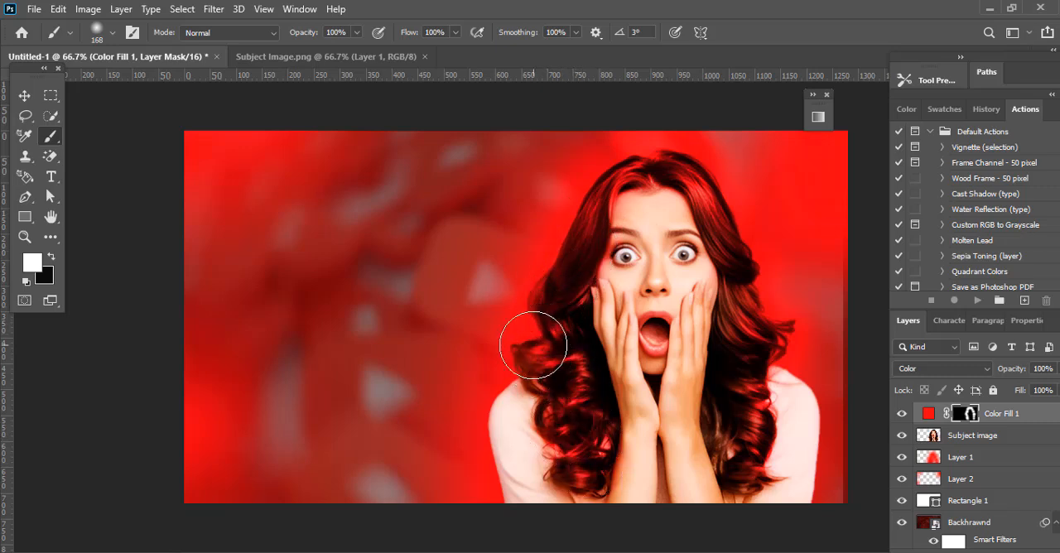
mouse_move(754, 326)
left_mouse_down()
mouse_move(747, 414)
mouse_move(760, 471)
mouse_move(737, 359)
left_mouse_up()
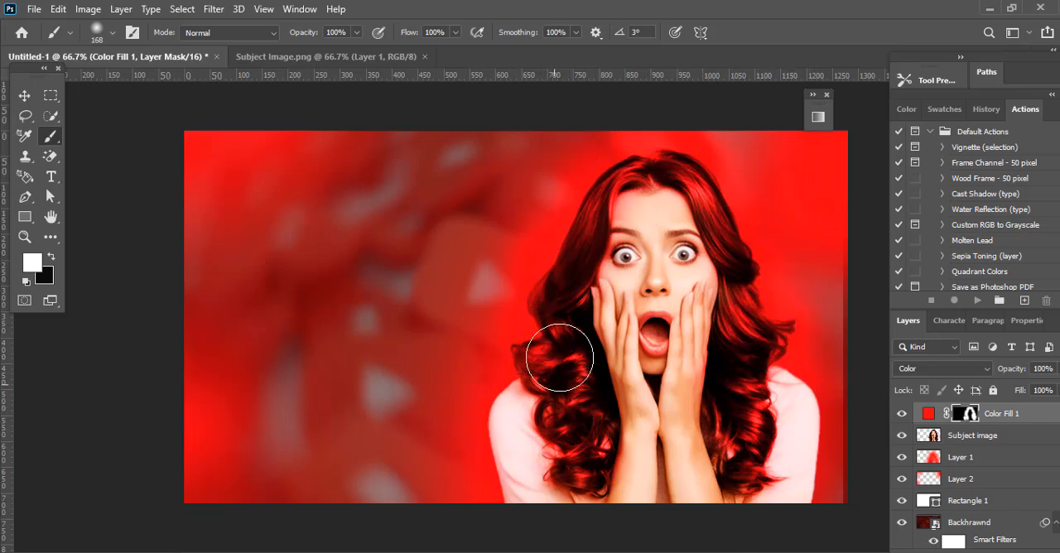
key("v")
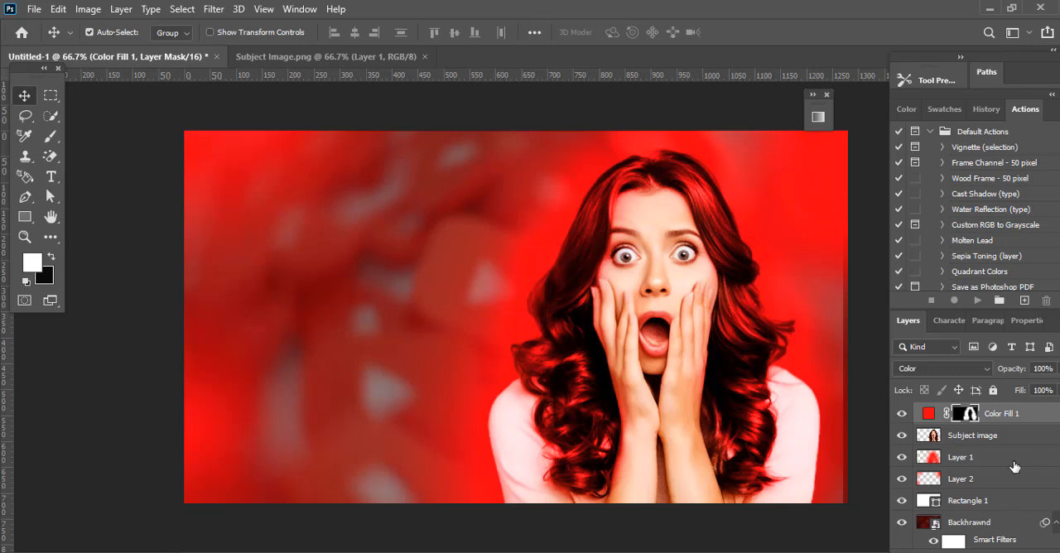
Step: Add a second red (ff0012) Solid Color fill layer on top, invert its mask to black and set its blend mode to Color
left_click(976, 551)
left_click(972, 288)
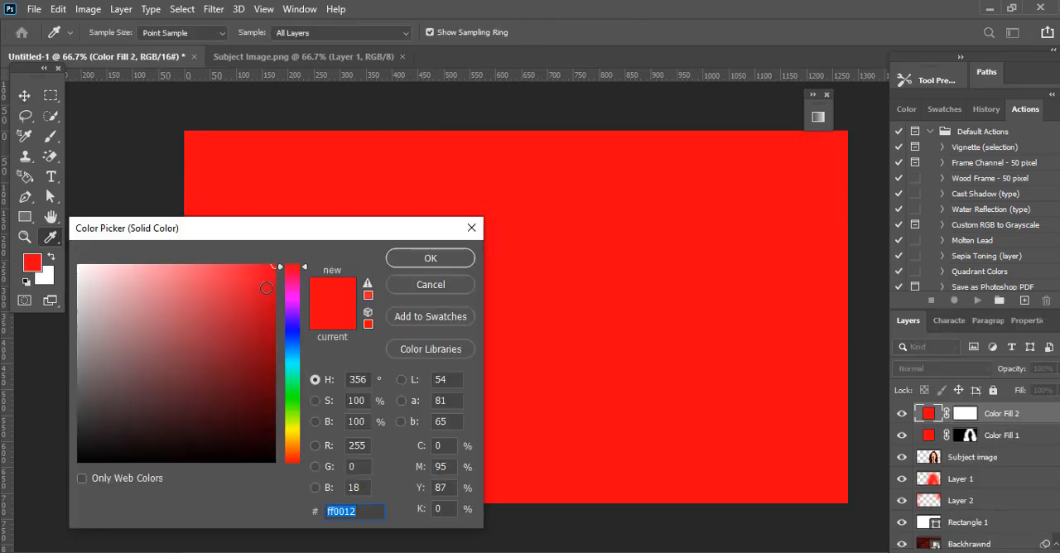
left_click(431, 257)
left_click(965, 415)
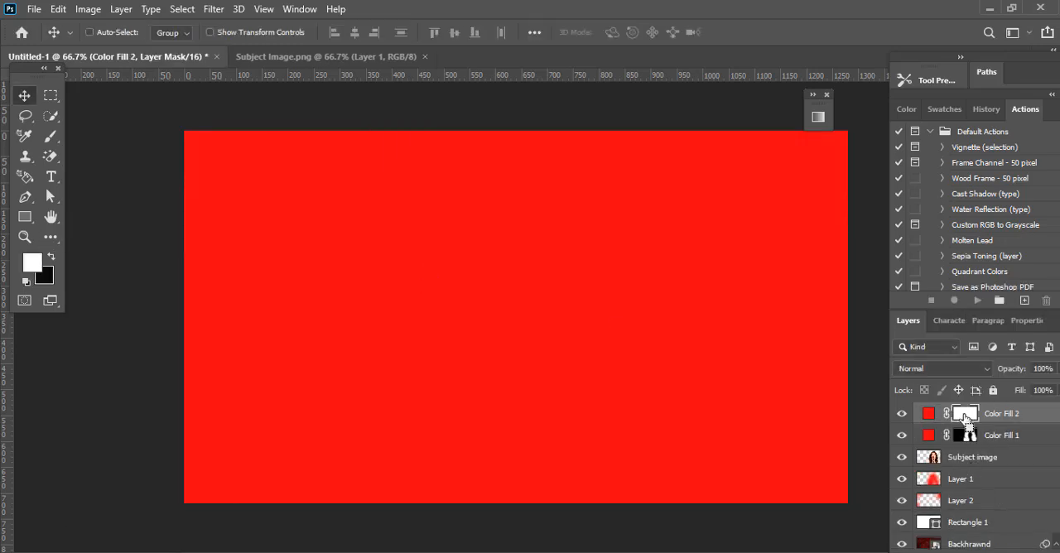
key("ctrl+i")
left_click(942, 369)
left_click(911, 544)
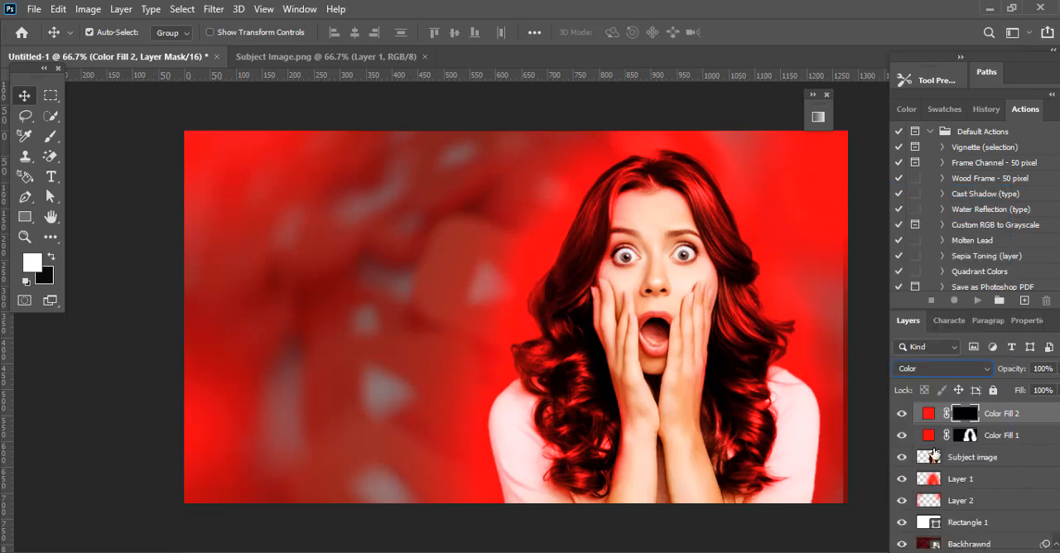
Step: Tint both of the woman's irises red by painting on the Color Fill 2 mask with an 18 px soft white brush
left_click(933, 454)
scroll(686, 315, "up", 3)
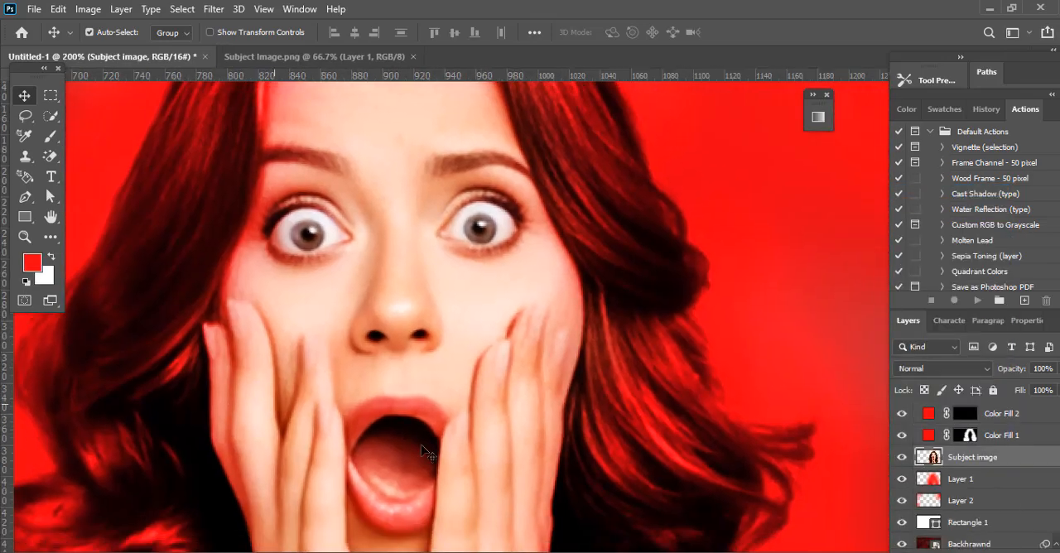
left_click(964, 415)
left_click(46, 139)
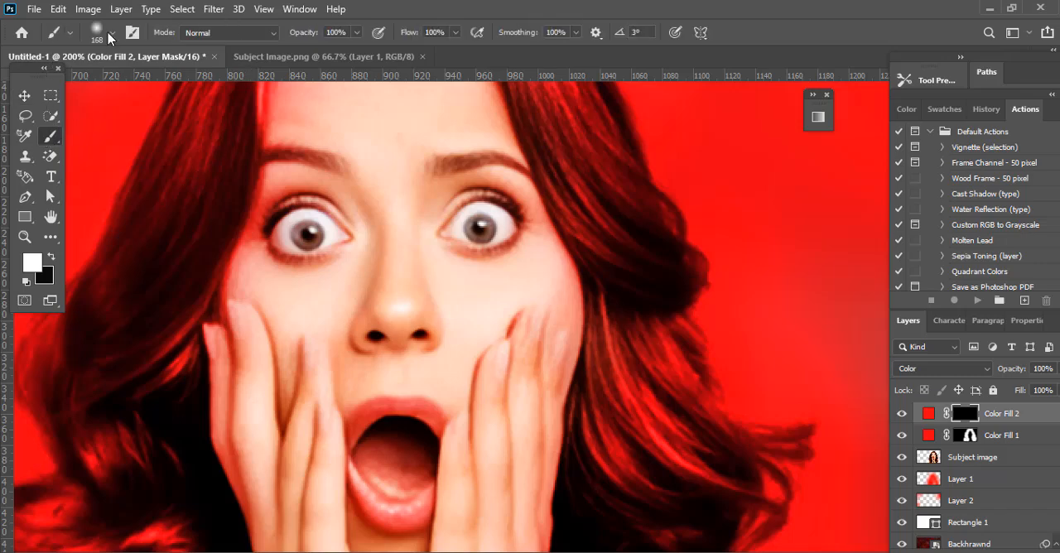
left_click(112, 32)
left_click(480, 229)
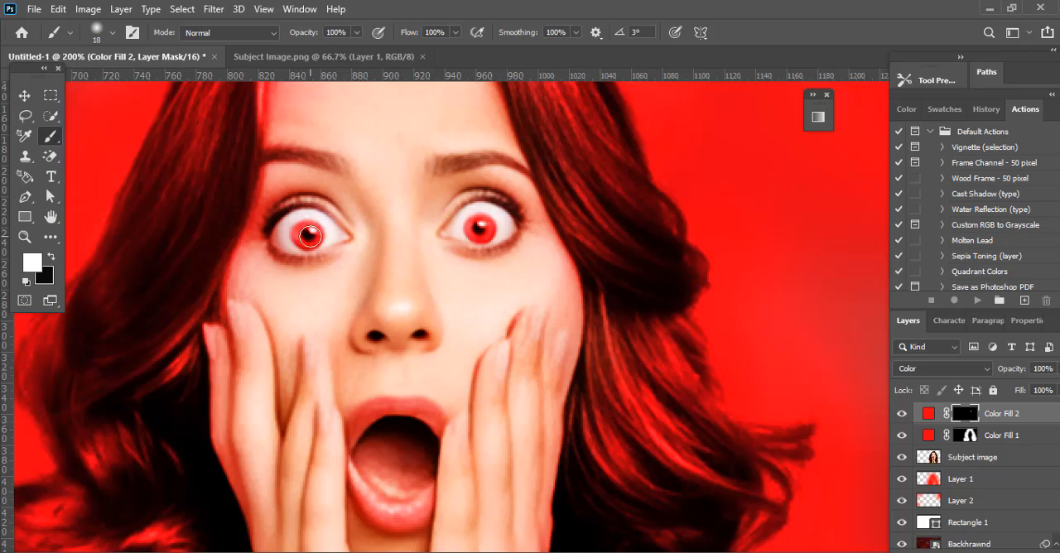
left_click(28, 100)
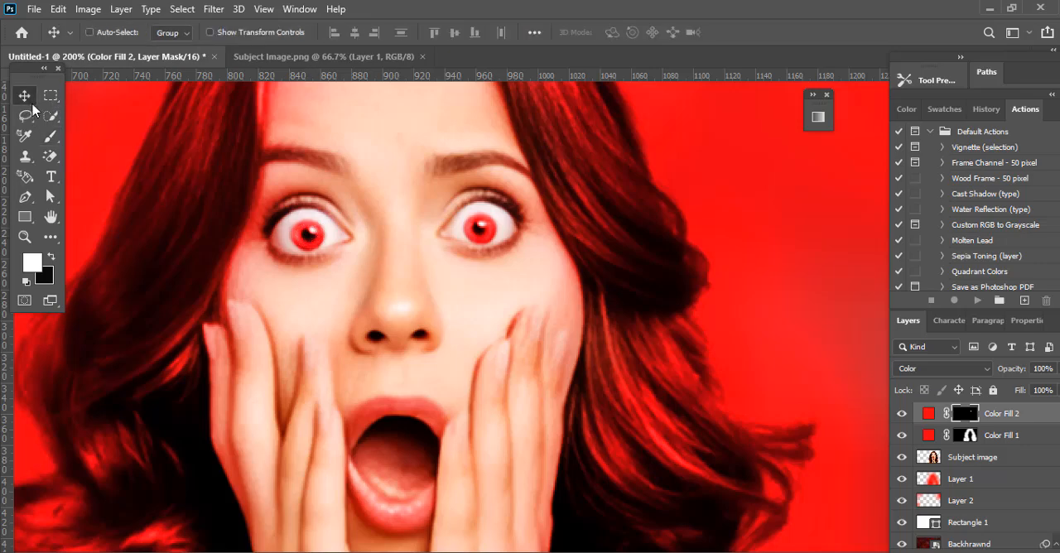
key("ctrl+minus")
key("ctrl+minus")
Step: Create a new layer directly above Subject image and set the foreground color to white
left_click(940, 460)
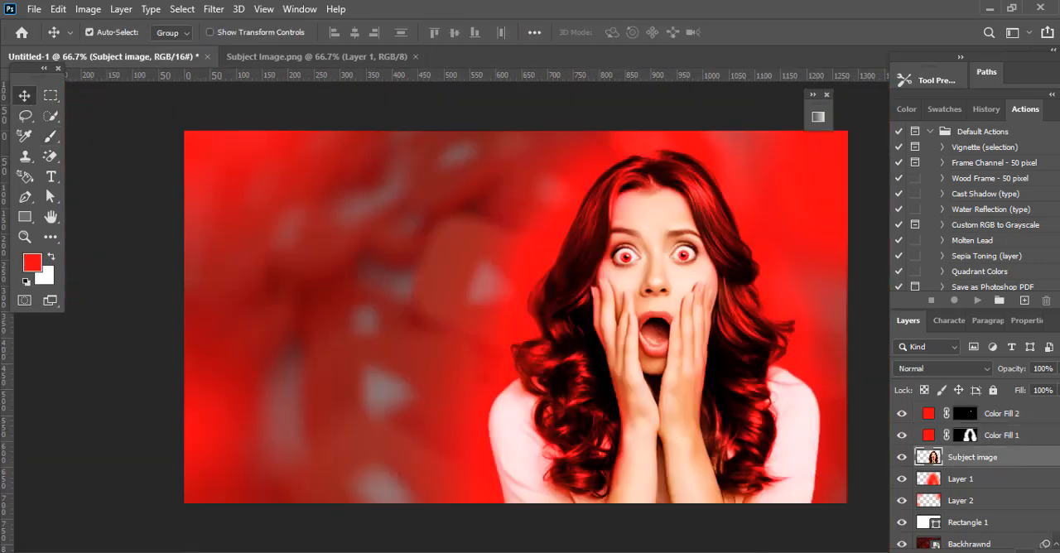
key("ctrl+shift+alt+n")
left_click(31, 261)
left_click(79, 266)
left_click(412, 263)
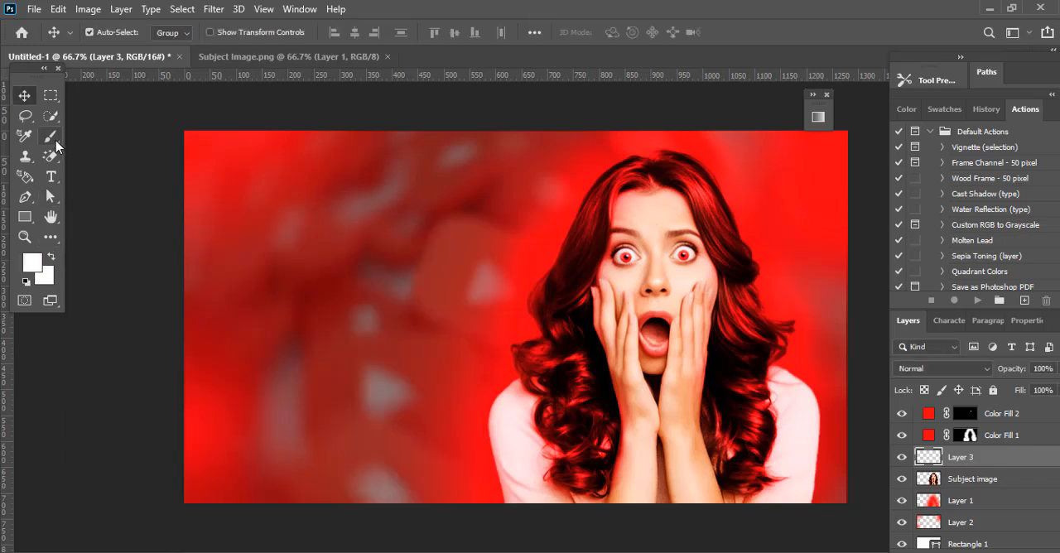
Step: Place Layer 3 below Subject image and paint a soft white glow around the woman with a 385 px brush
left_click(51, 136)
left_click(108, 35)
left_click_drag(109, 82, 173, 86)
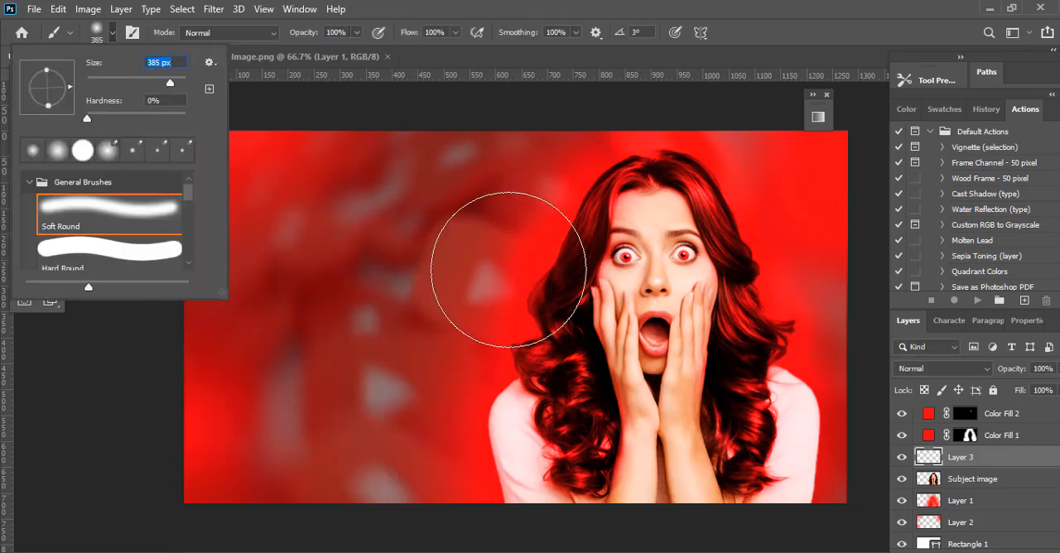
left_click(578, 389)
key("ctrl+z")
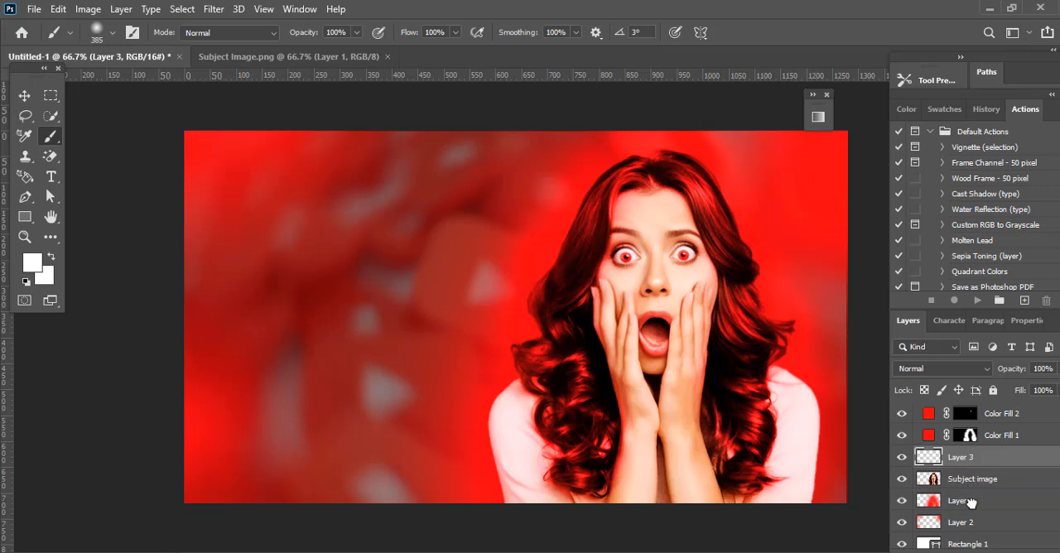
key("ctrl+z")
key("ctrl+shift+z")
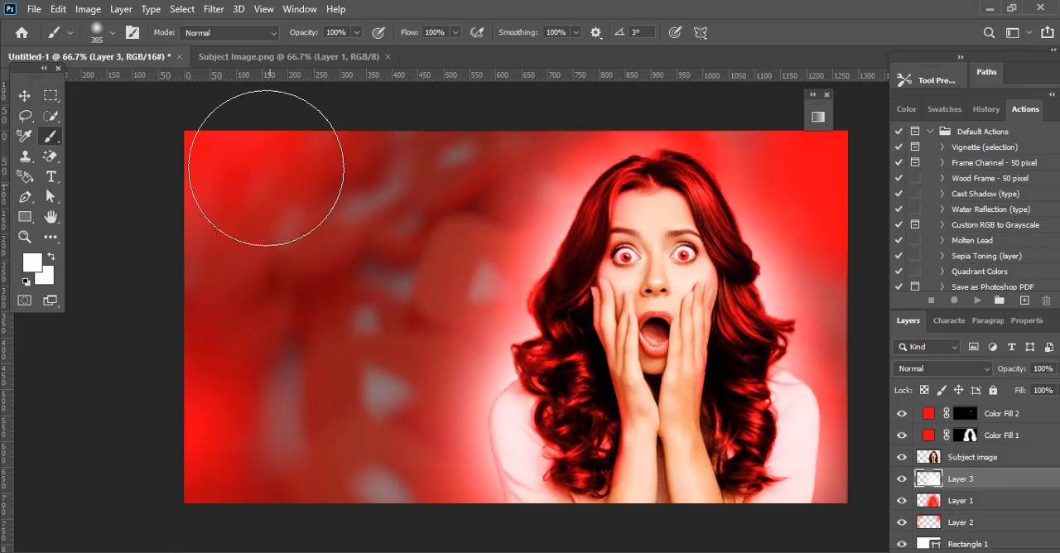
Step: Set the blend mode of the white glow on Layer 3 to Soft Light
left_click(18, 103)
left_click(982, 371)
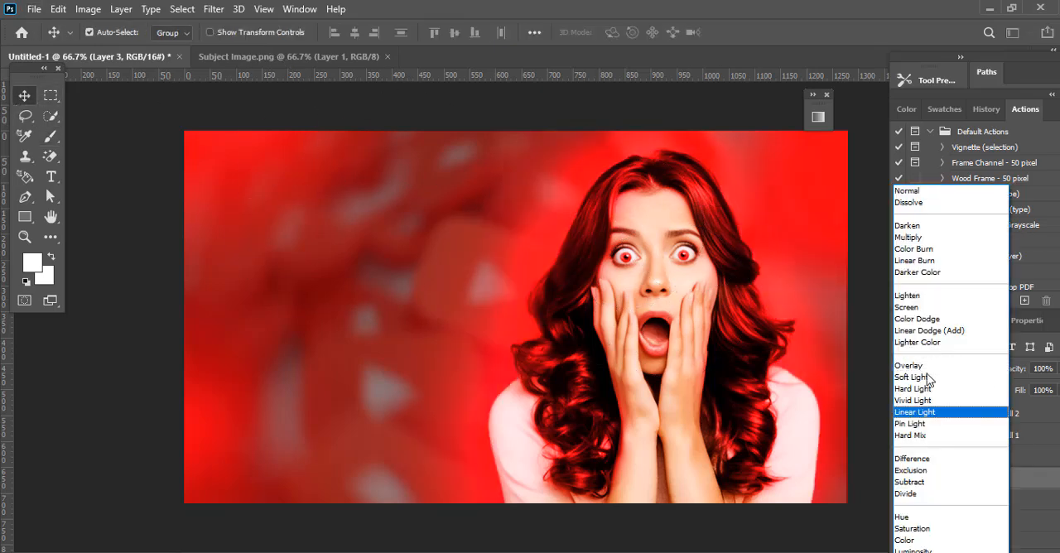
left_click(913, 378)
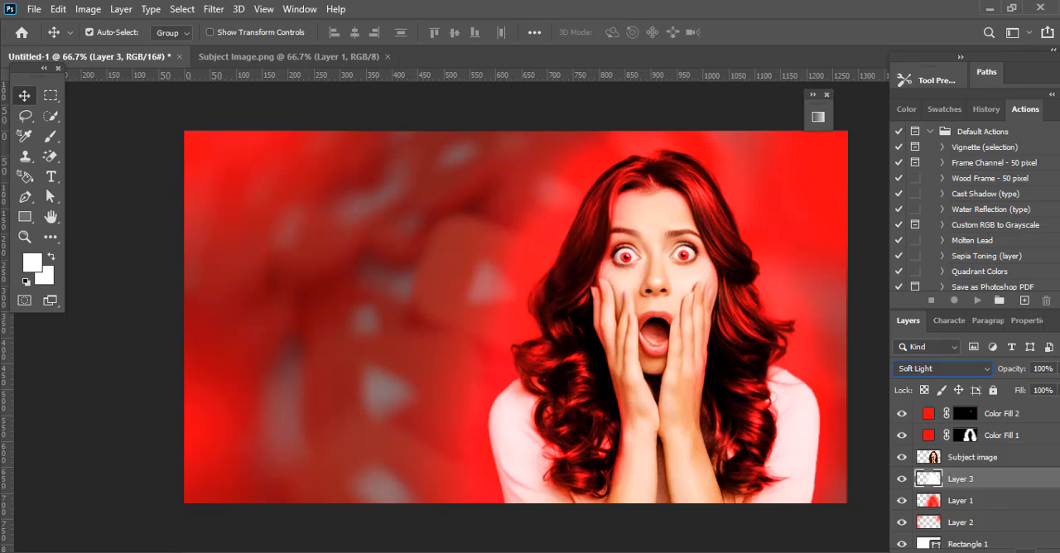
Step: Create a new layer above Layer 3 and set the foreground color to red (ff0012)
key("ctrl+shift+alt+n")
left_click(31, 262)
left_click(492, 292)
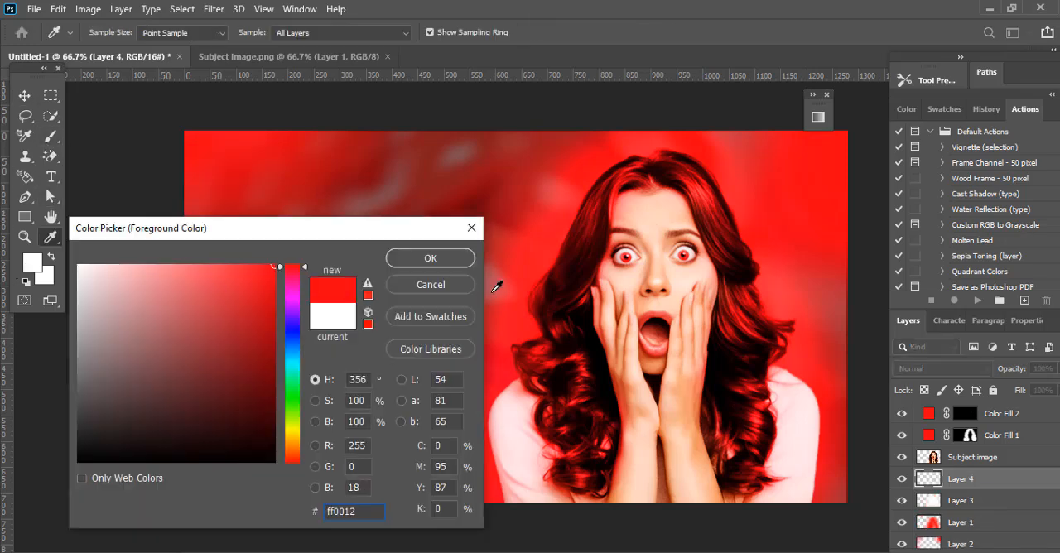
key("Return")
key("v")
Step: Paint a soft red glow behind the woman on Layer 4 with the 385 px brush
left_click(50, 137)
left_click(524, 437)
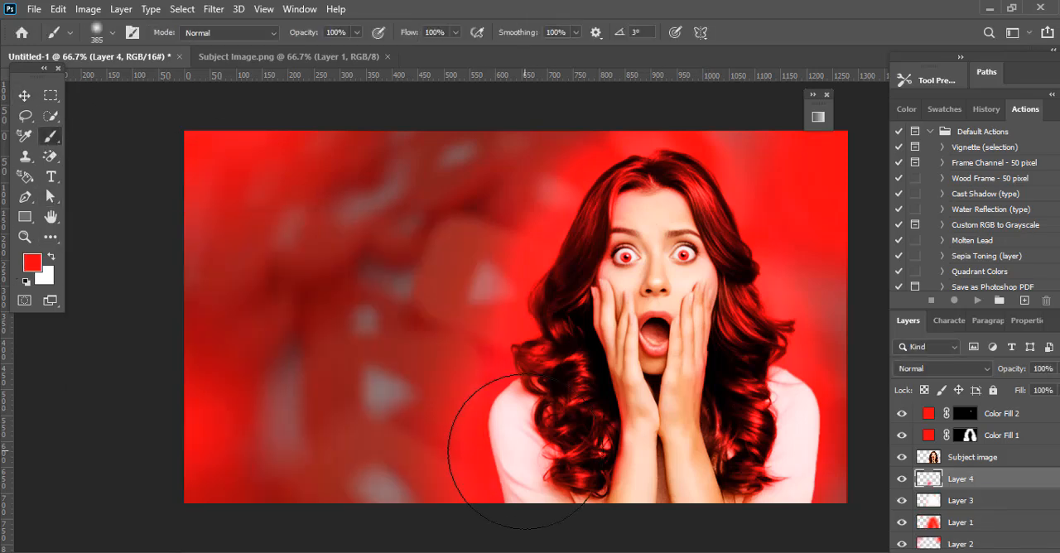
left_click(548, 375)
left_click(587, 293)
left_click(711, 283)
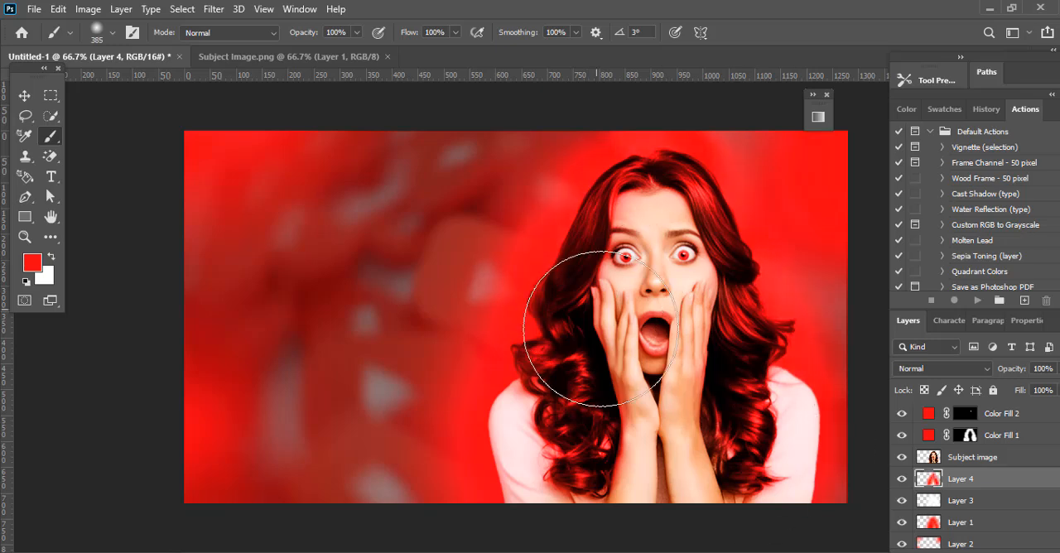
Step: Apply a Gaussian Blur with a radius of 78.4 pixels to the red glow on Layer 4
left_click(26, 95)
left_click(213, 9)
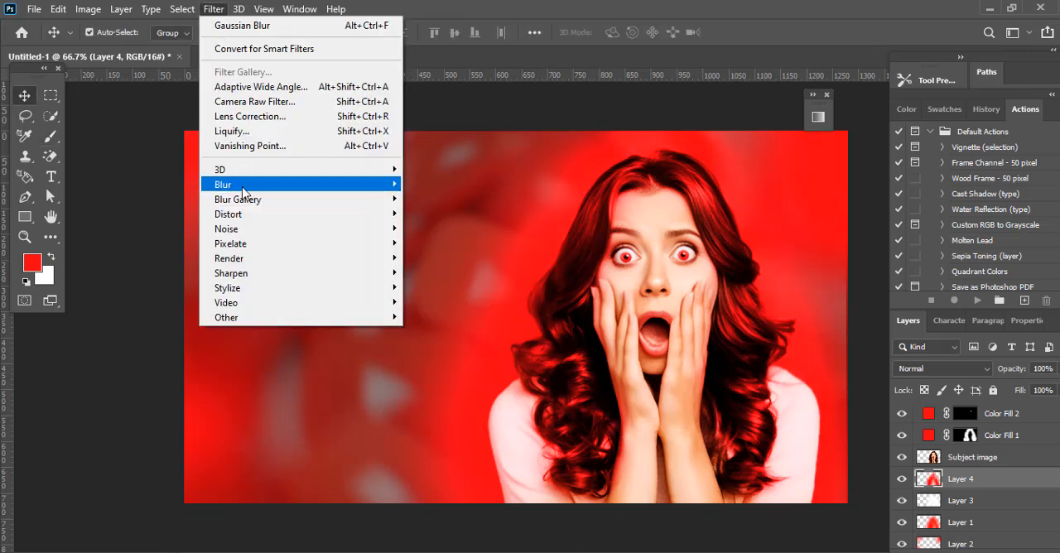
mouse_move(298, 177)
left_click(460, 239)
left_click_drag(735, 547, 746, 547)
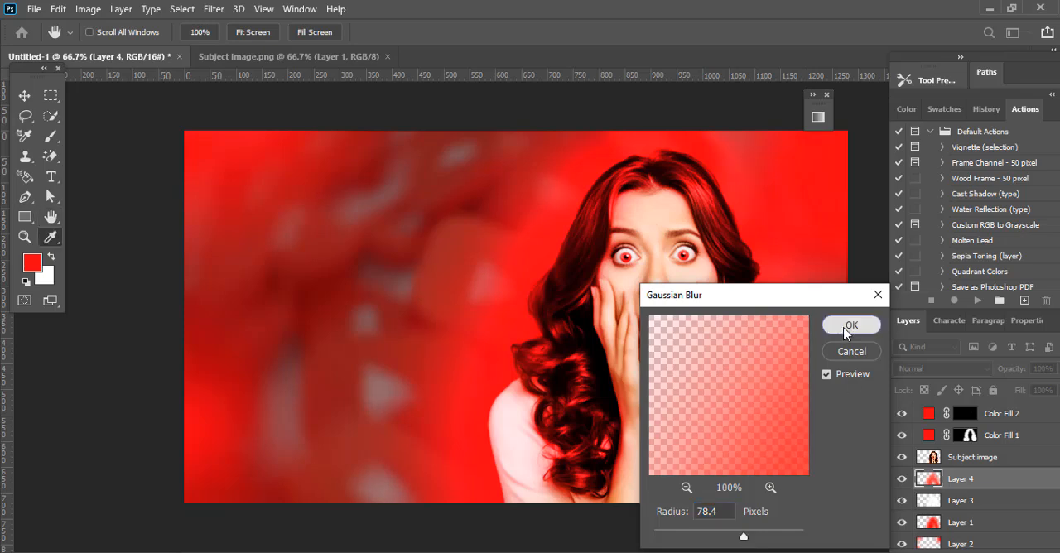
left_click(851, 325)
Step: Tint the edges of the woman's hands and arms red on the Color Fill 1 mask with a 158 px white soft brush
left_click(997, 438)
key("d")
key("b")
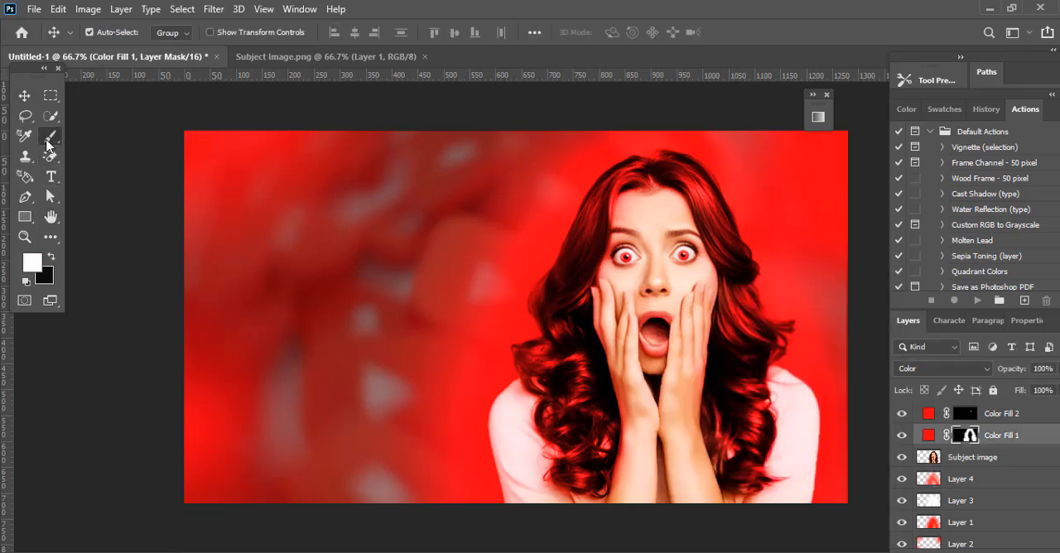
left_click(111, 32)
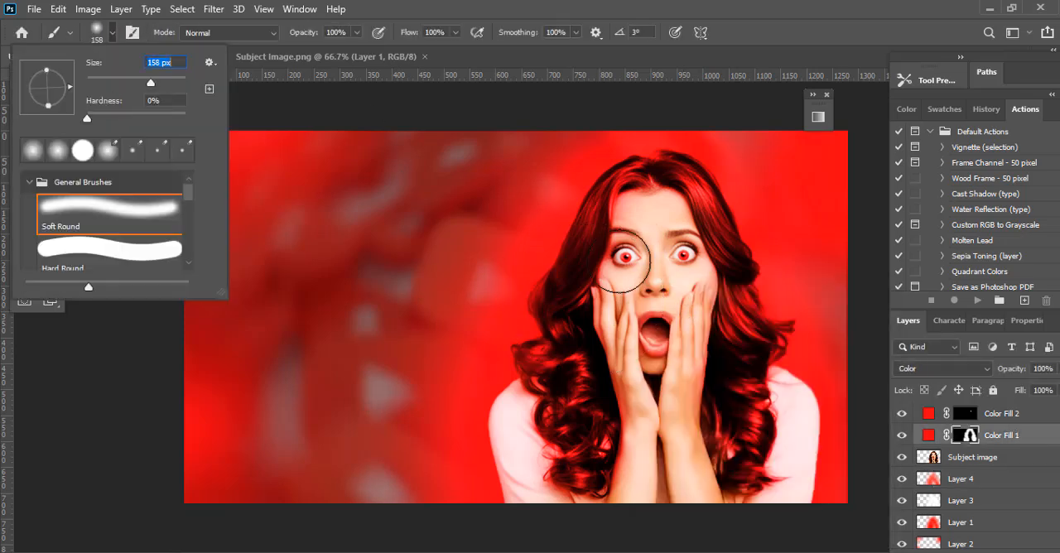
key("Return")
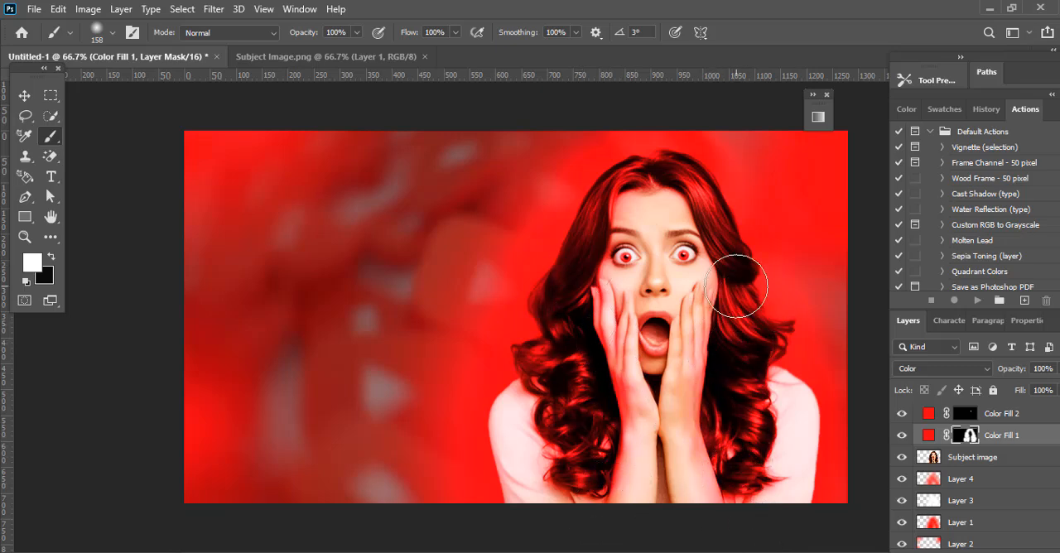
left_click(21, 98)
Step: Bring the logo from Logo-Youtube-PNG-Images.png into the thumbnail, scale it down and place it beside the woman
left_click(530, 551)
left_click_drag(313, 184, 479, 60)
left_click_drag(488, 316, 508, 254)
key("ctrl+t")
left_click_drag(638, 451, 384, 259)
left_click_drag(303, 216, 426, 296)
left_click(769, 35)
Step: Adjust the YouTube logo's Hue/Saturation with hue -6 and saturation +6
left_click(92, 12)
mouse_move(113, 52)
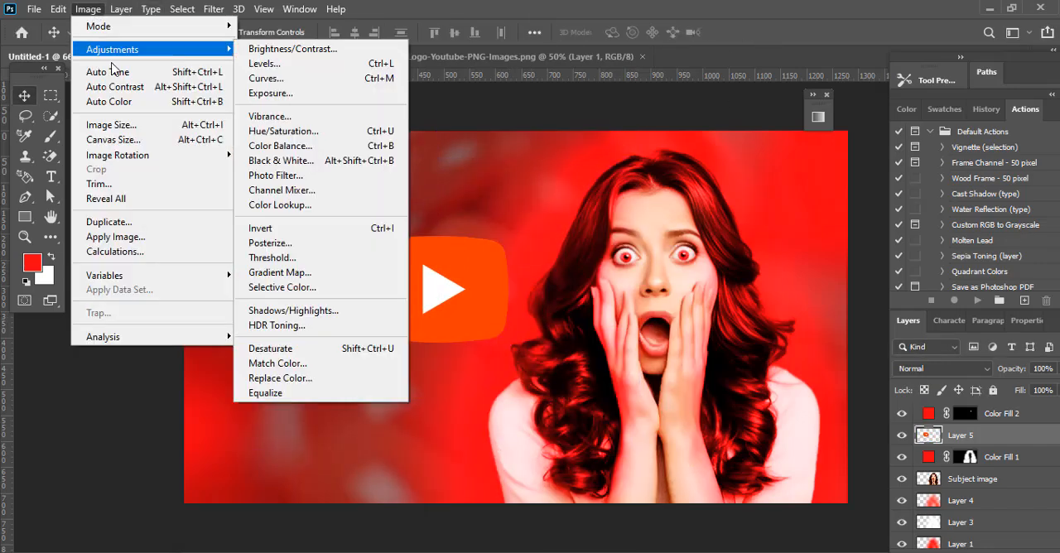
left_click(283, 130)
mouse_move(829, 355)
left_mouse_down()
mouse_move(804, 354)
mouse_move(825, 355)
left_mouse_up()
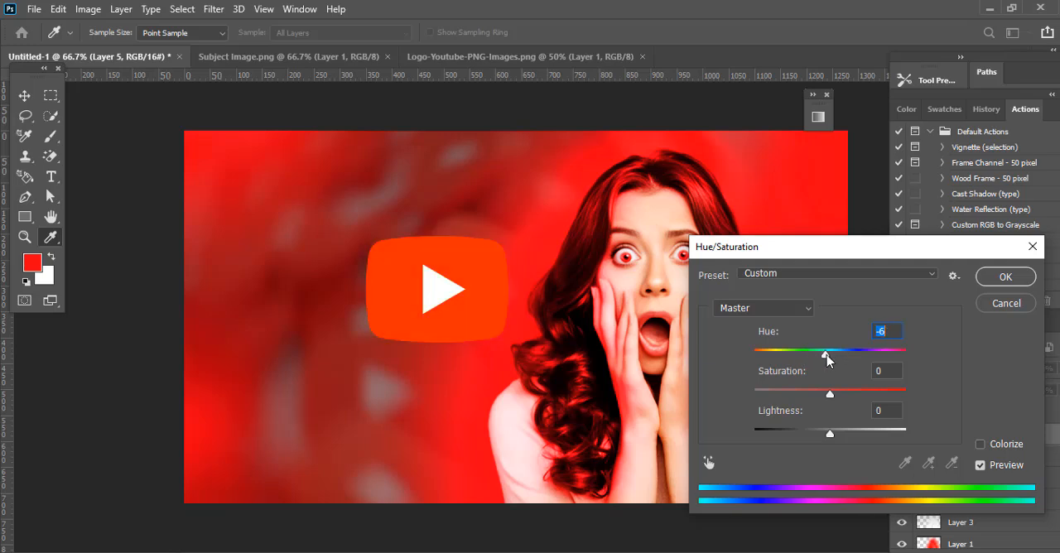
left_click(999, 280)
Step: Soften the YouTube logo on Layer 5 slightly with a Gaussian Blur
left_click(214, 9)
mouse_move(414, 187)
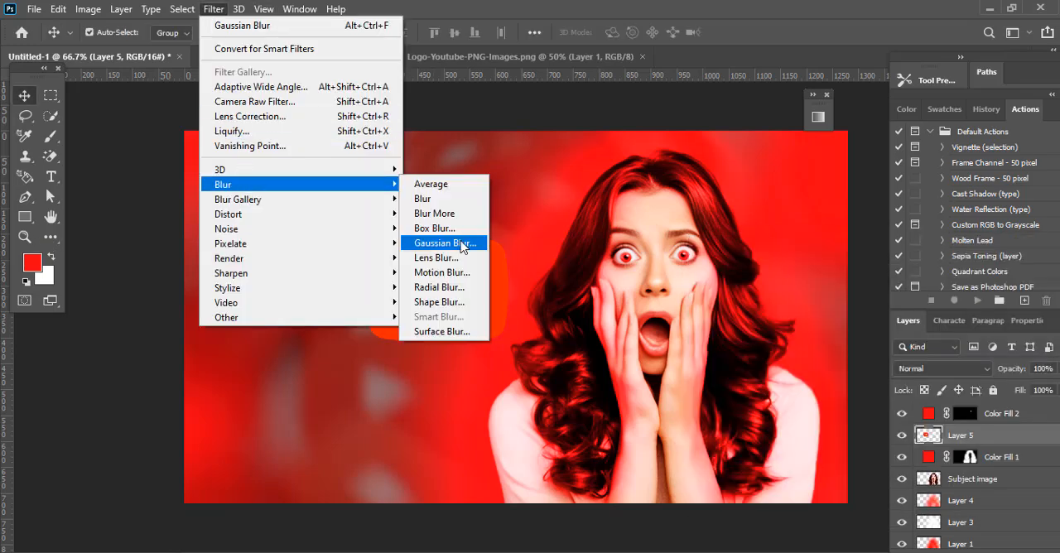
left_click(466, 240)
left_click_drag(697, 539, 672, 538)
left_click(850, 325)
Step: Apply a Radial Blur to the YouTube logo with amount 13, Zoom method and Good quality
left_click(214, 10)
mouse_move(273, 190)
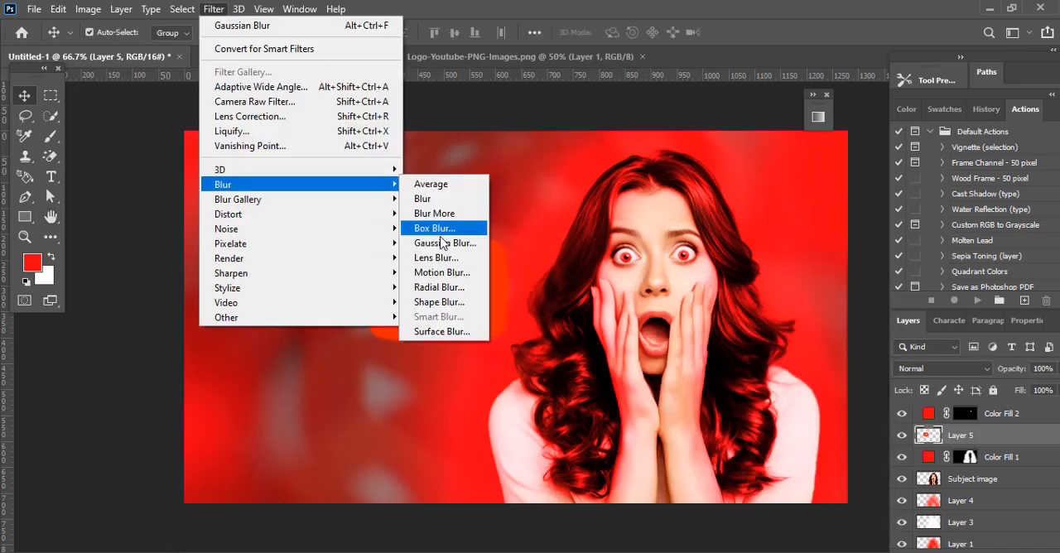
left_click(437, 284)
left_click_drag(546, 126, 711, 193)
left_click(610, 304)
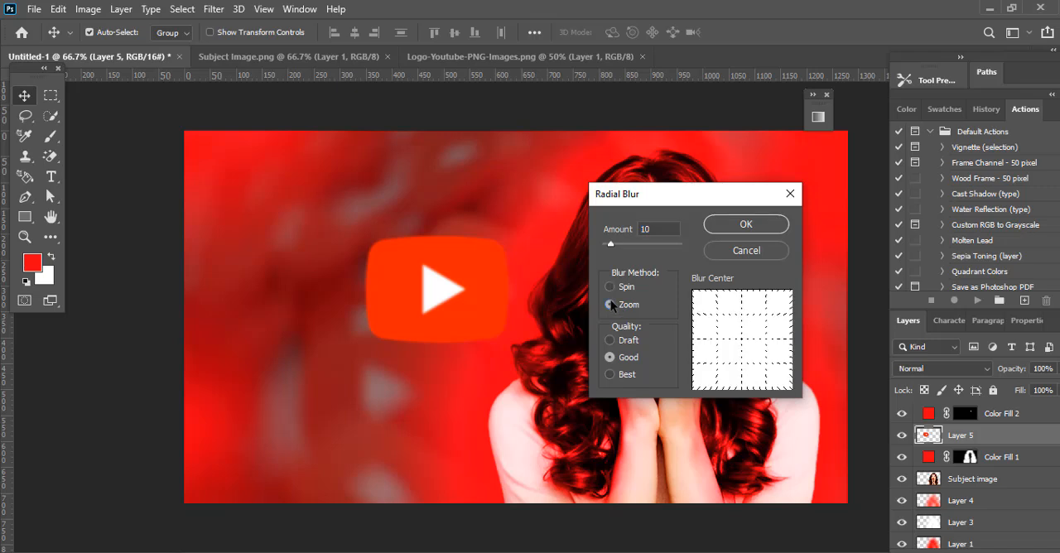
left_click(745, 225)
Step: Move the YouTube logo to the canvas's left side and bring Layer 5 to the top of the layer stack
left_click_drag(434, 287, 327, 267)
left_click_drag(984, 433, 980, 409)
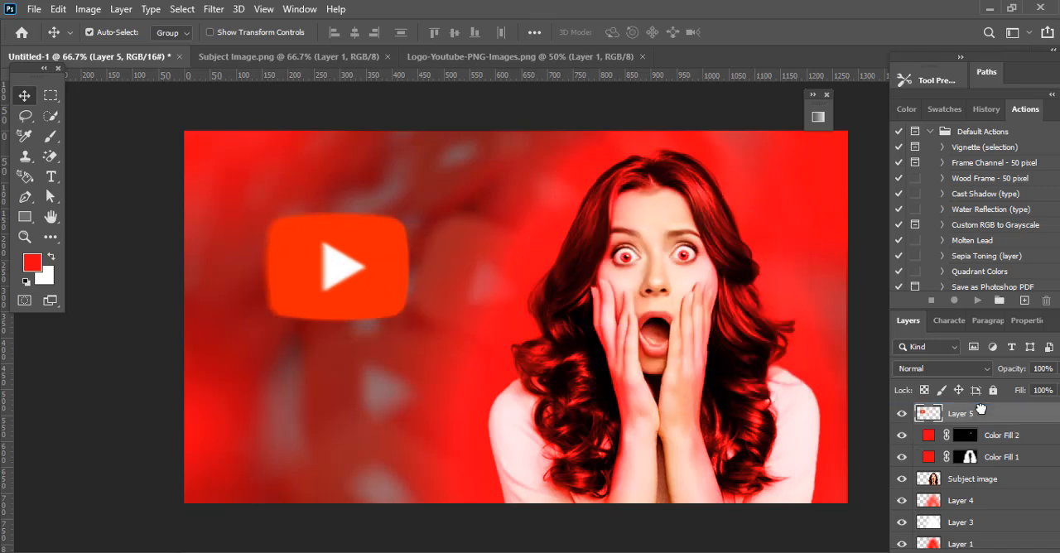
left_click_drag(376, 281, 334, 327)
Step: Tilt the YouTube logo counter-clockwise and shift it slightly upward
key("ctrl+t")
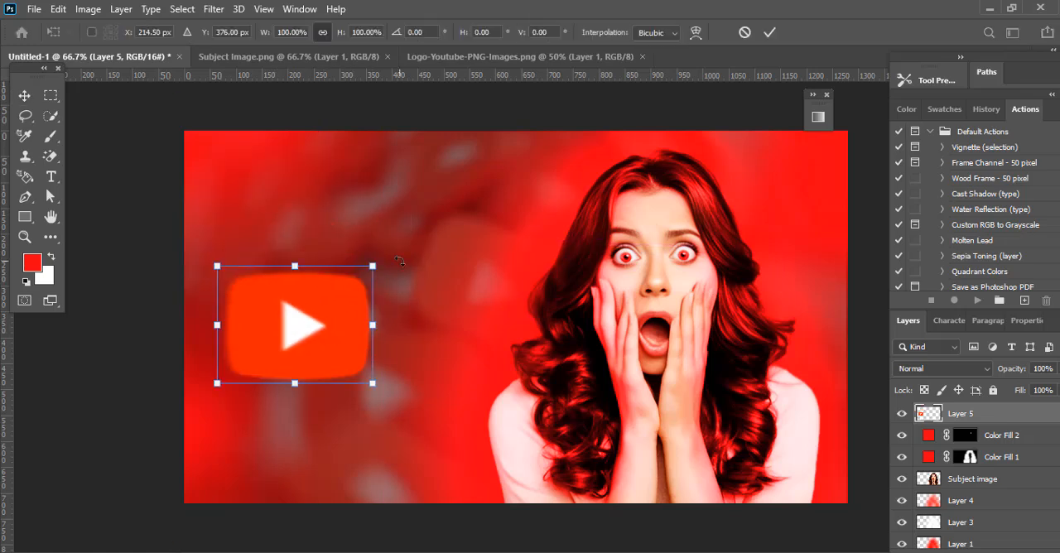
left_click_drag(396, 263, 368, 226)
left_click_drag(315, 370, 300, 339)
left_click(769, 34)
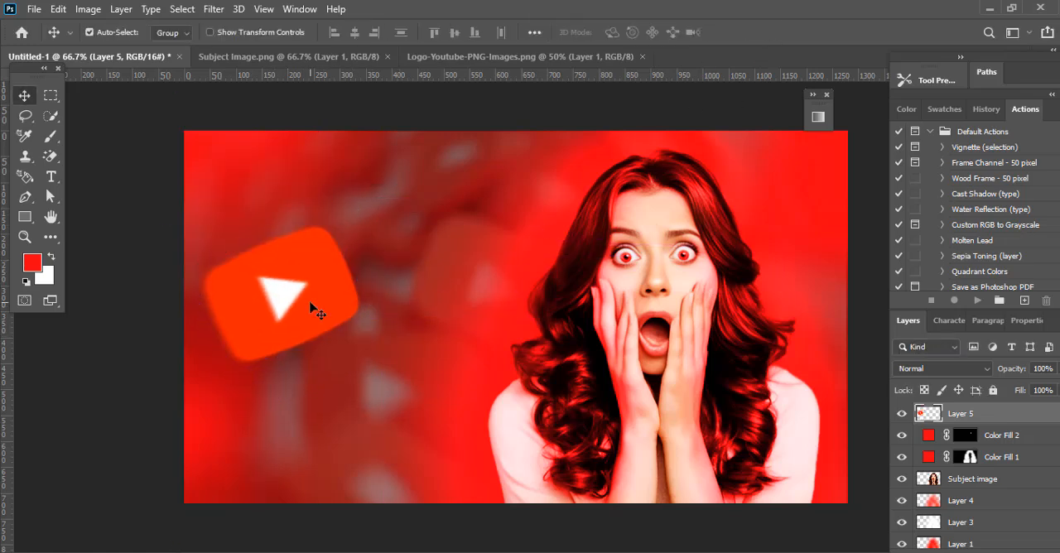
Step: Duplicate the YouTube logo, scale the copy to about 60%, and place it beside the woman's hair beneath the Subject image layer
left_click_drag(309, 304, 463, 300, "alt")
left_click_drag(408, 321, 737, 266)
key("ctrl+t")
left_click_drag(844, 194, 779, 253)
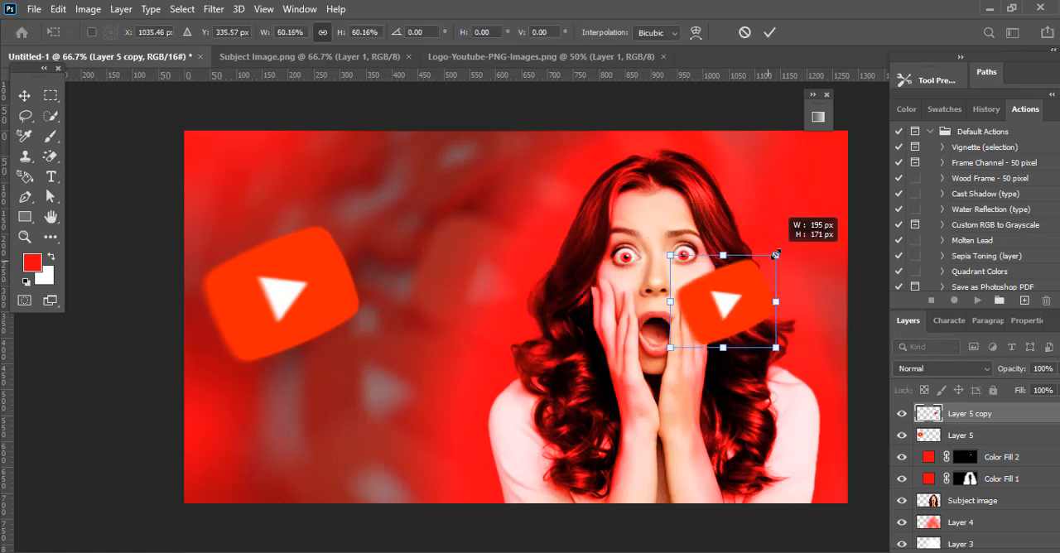
left_click_drag(713, 328, 764, 305)
key("Return")
left_click_drag(986, 421, 954, 518)
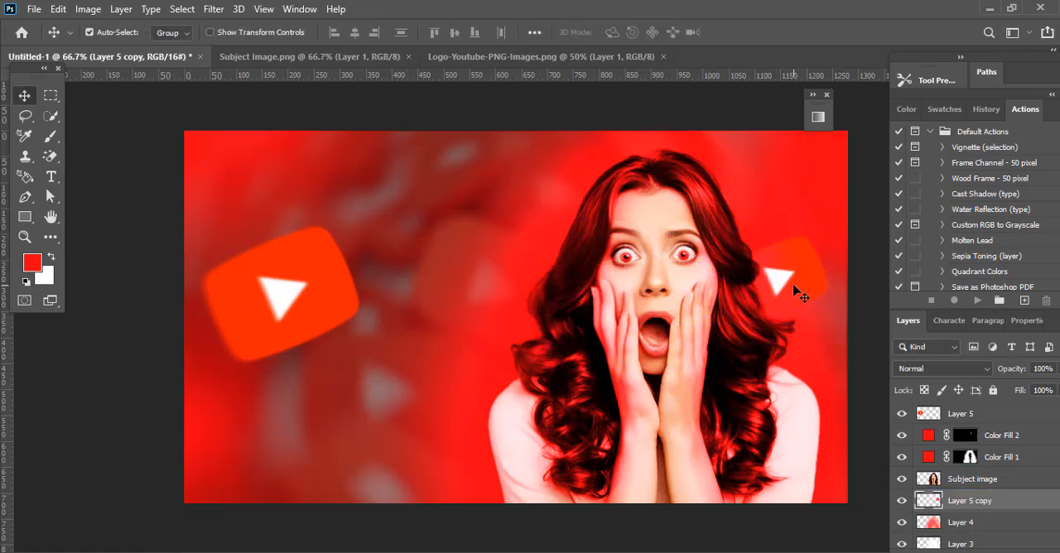
Step: Move the small logo copy beside the woman's hair slightly upward and shrink it a little
key("ctrl+t")
left_click_drag(795, 286, 803, 262)
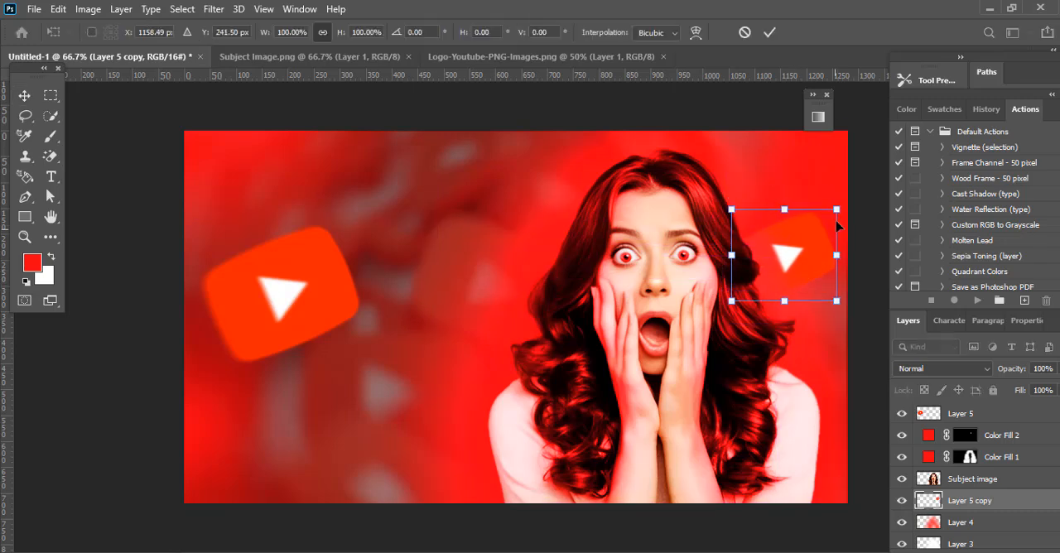
left_click_drag(837, 208, 831, 216)
key("Return")
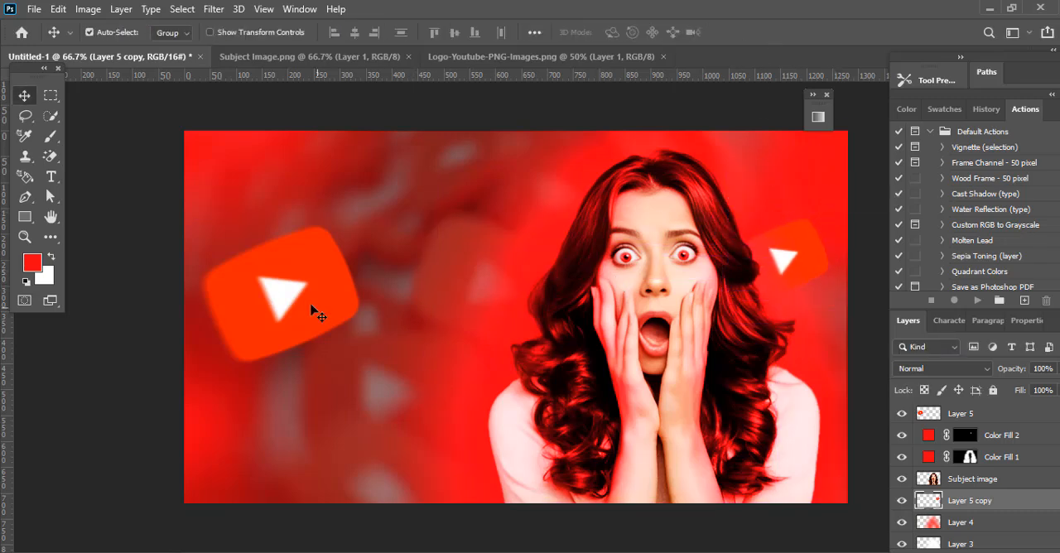
Step: Shrink the large YouTube logo and place it in the canvas's upper-left corner
left_click(319, 316)
key("ctrl+t")
left_click_drag(361, 219, 250, 135)
left_click(770, 32)
Step: Duplicate the upper-left logo to the lower middle of the canvas and rotate the copy so its play triangle points up
left_click_drag(240, 177, 393, 458)
key("ctrl+t")
left_click_drag(448, 430, 369, 477)
left_click(769, 32)
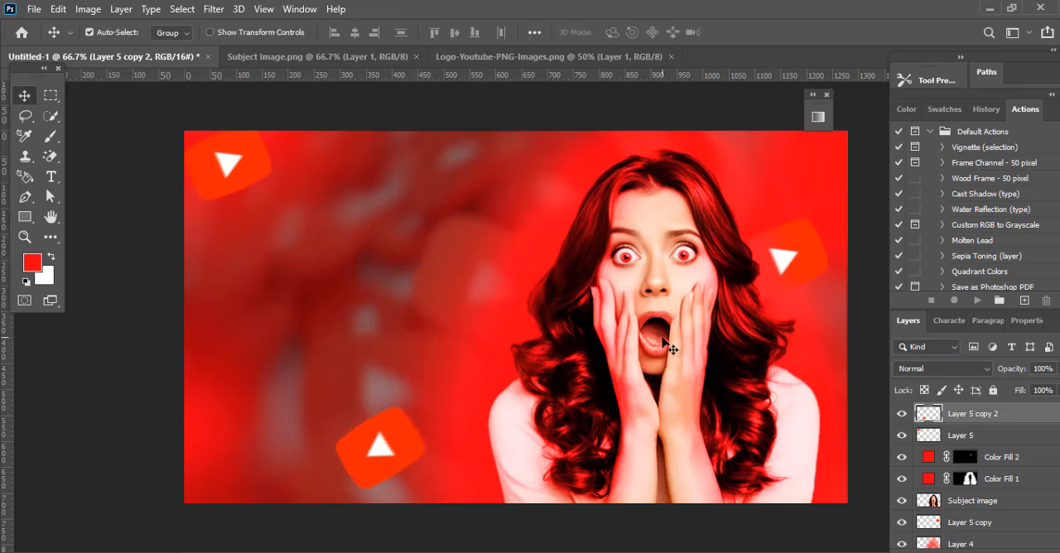
Step: Create a new layer directly below the Subject image layer and set the foreground color to 000000
left_click(712, 450)
left_click(974, 505)
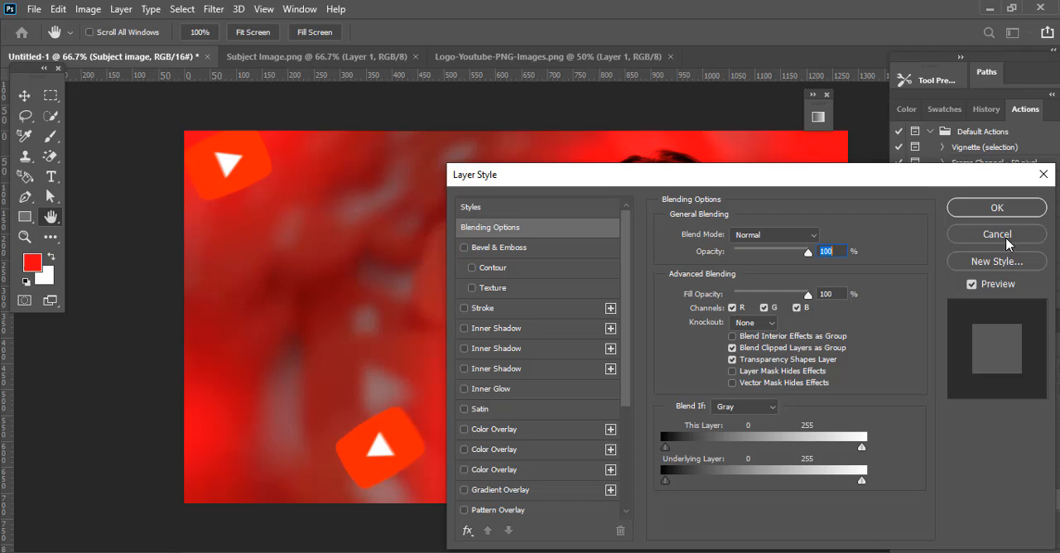
left_click(1005, 238)
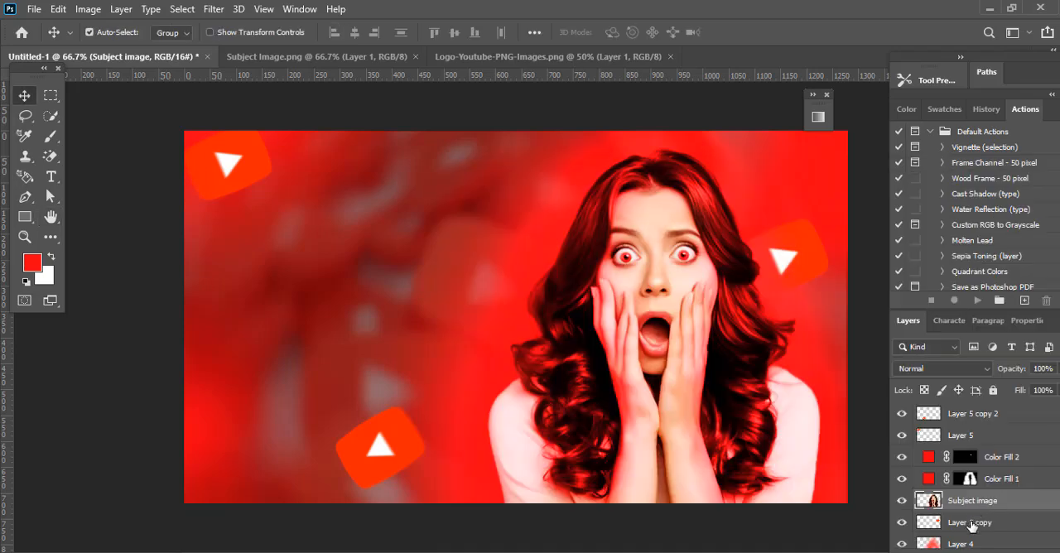
left_click(965, 520)
key("ctrl+shift+alt+n")
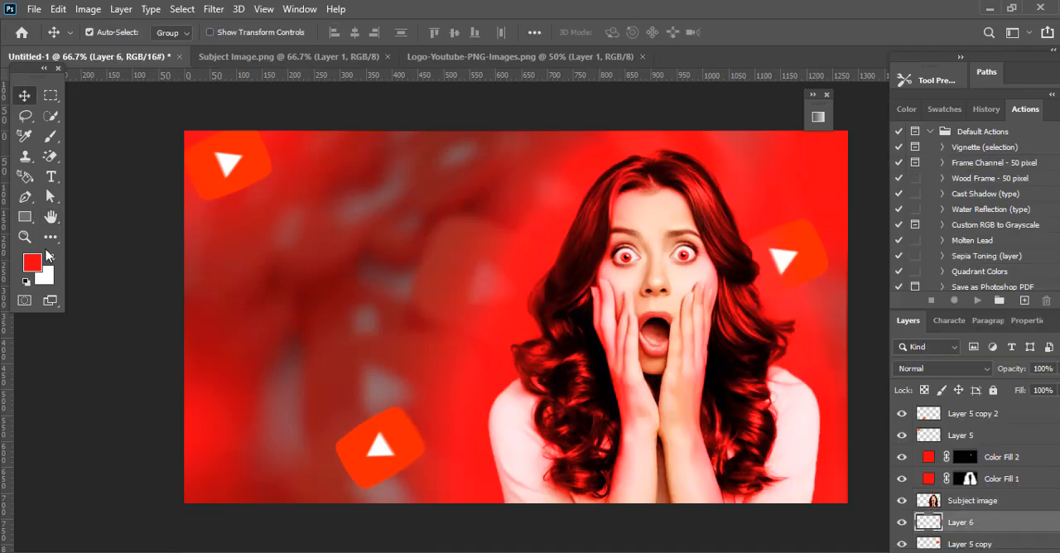
left_click(32, 263)
type("000000")
left_click(449, 259)
Step: Paint a soft black shadow around the woman's outline on Layer 6 with a brush of about 190 px
key("b")
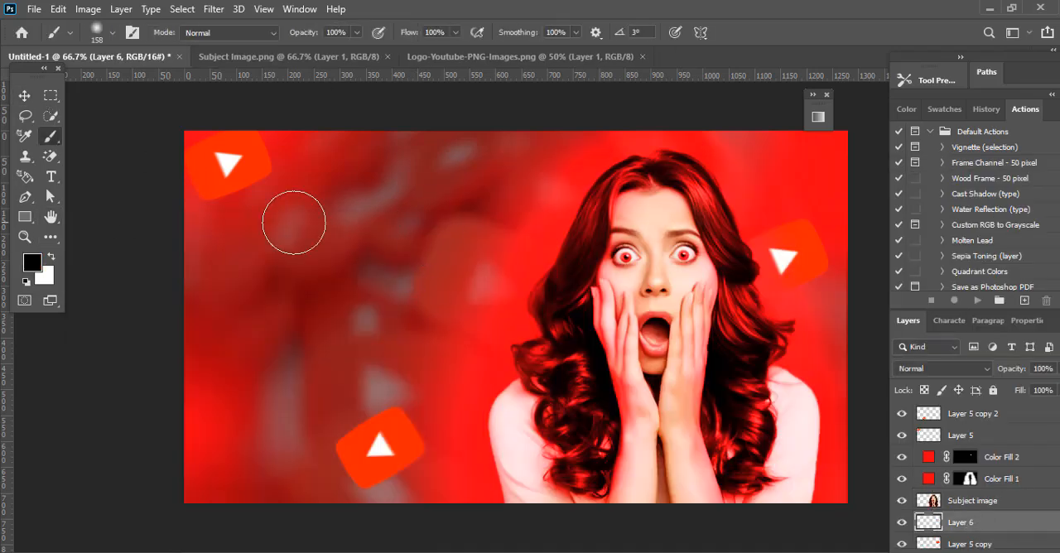
left_click(112, 33)
left_click_drag(153, 81, 163, 81)
left_click(514, 455)
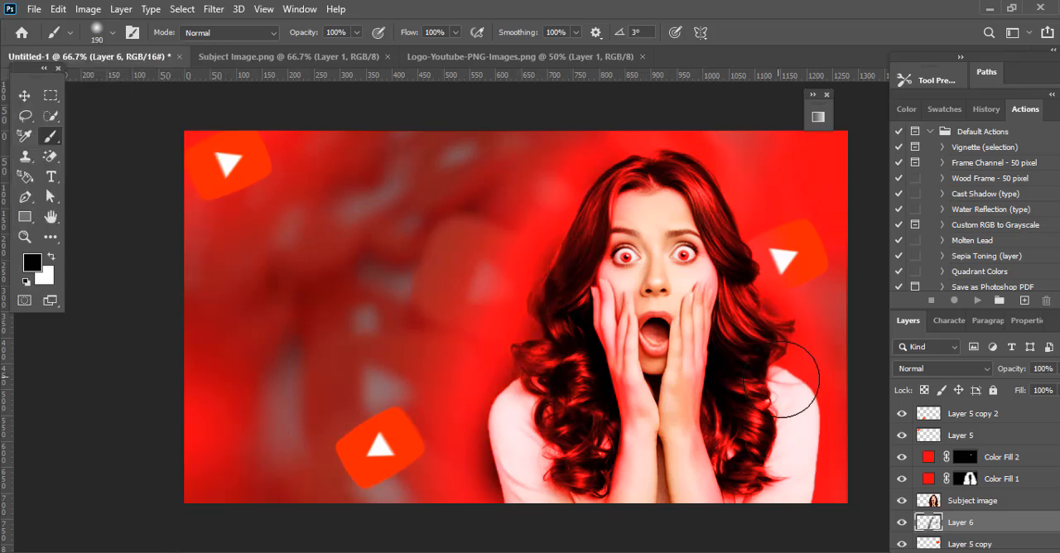
key("v")
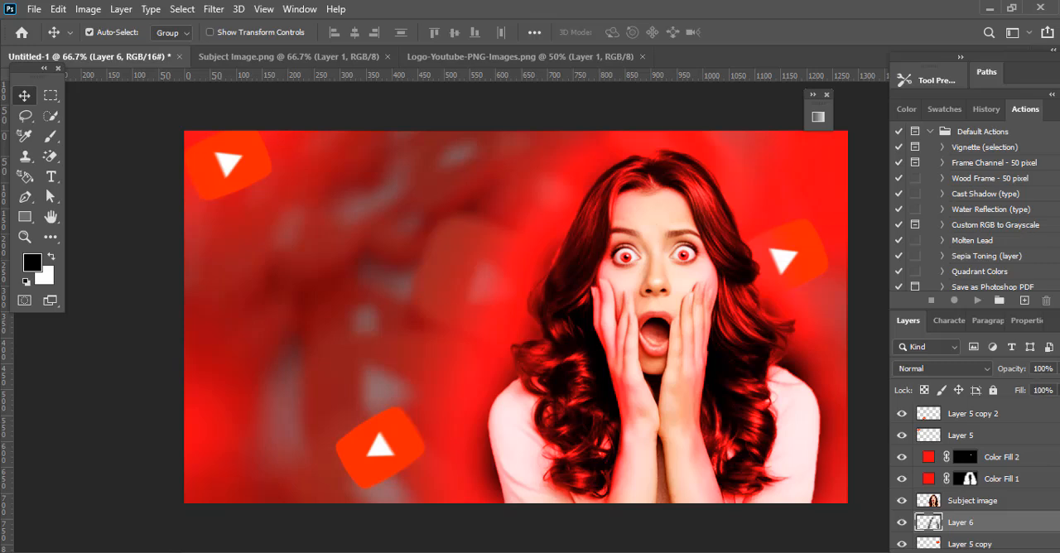
Step: Reduce the fill of the shadow on Layer 6 to 49%
left_click(1057, 390)
left_click_drag(1053, 409, 1014, 414)
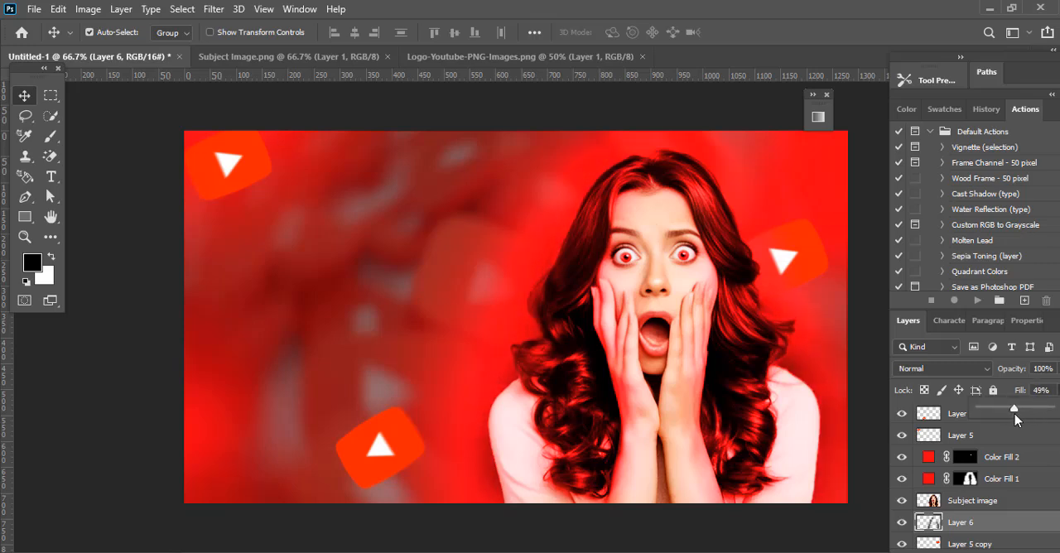
left_click(529, 542)
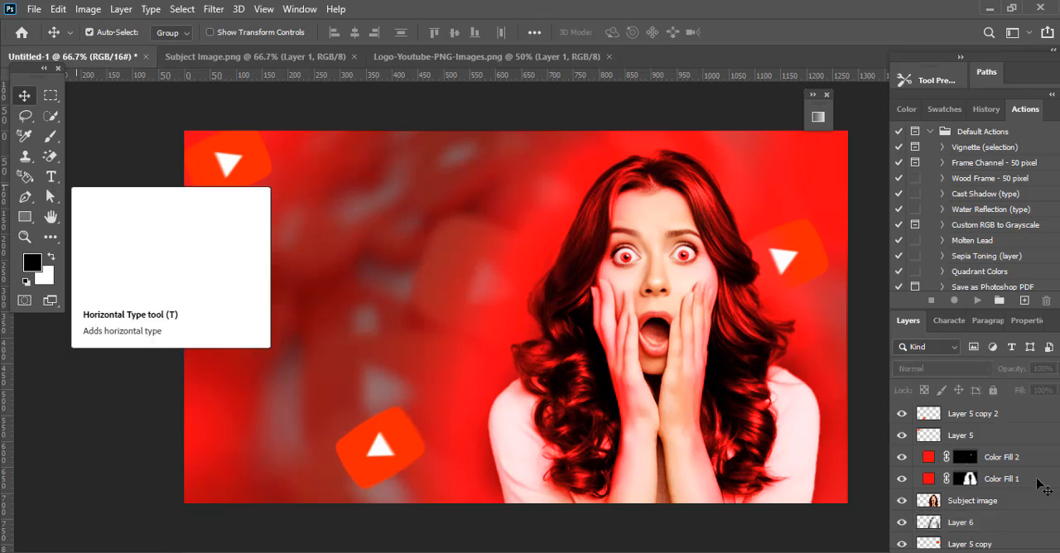
Step: Add a new top layer and the black text "YOURUBE" in Whyte Bold 24 pt, placed to the left of the woman
left_click(977, 419)
key("ctrl+shift+alt+n")
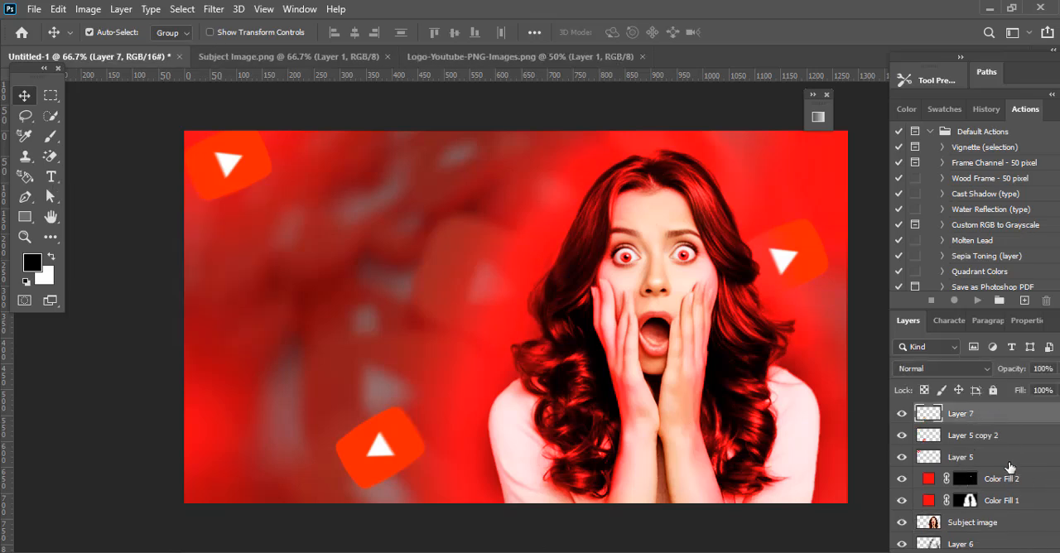
left_click(970, 439)
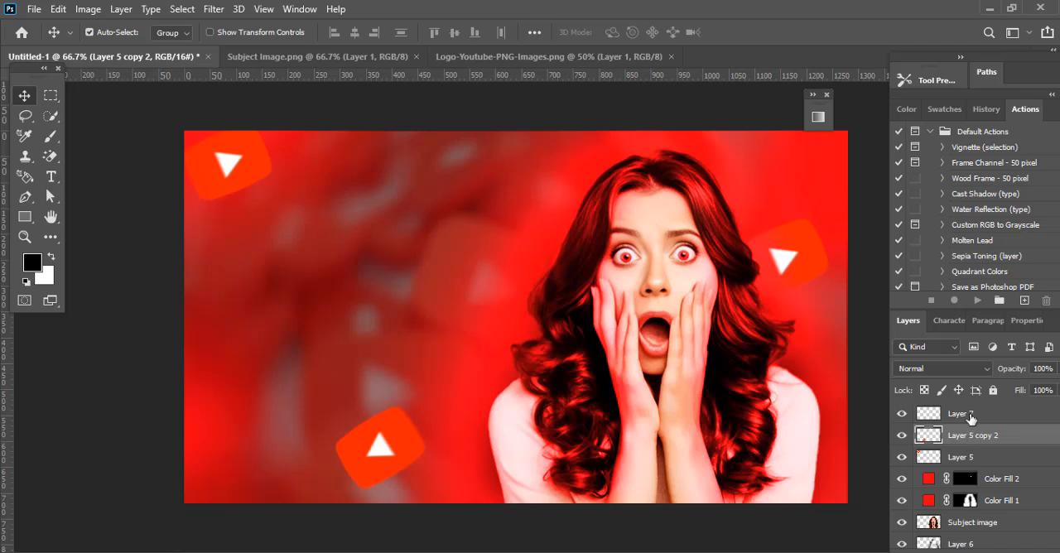
left_click(971, 415)
left_click(51, 177)
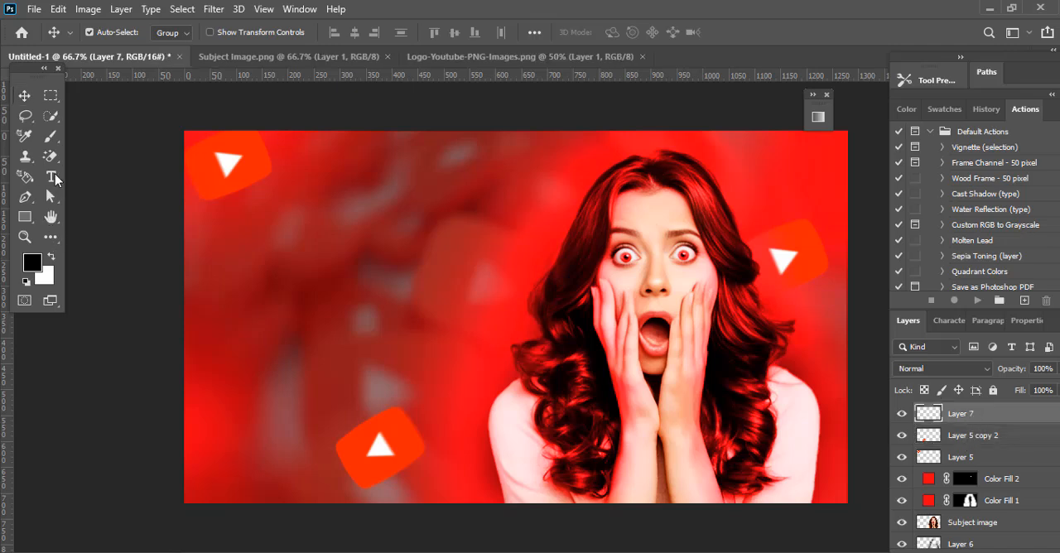
left_click(283, 240)
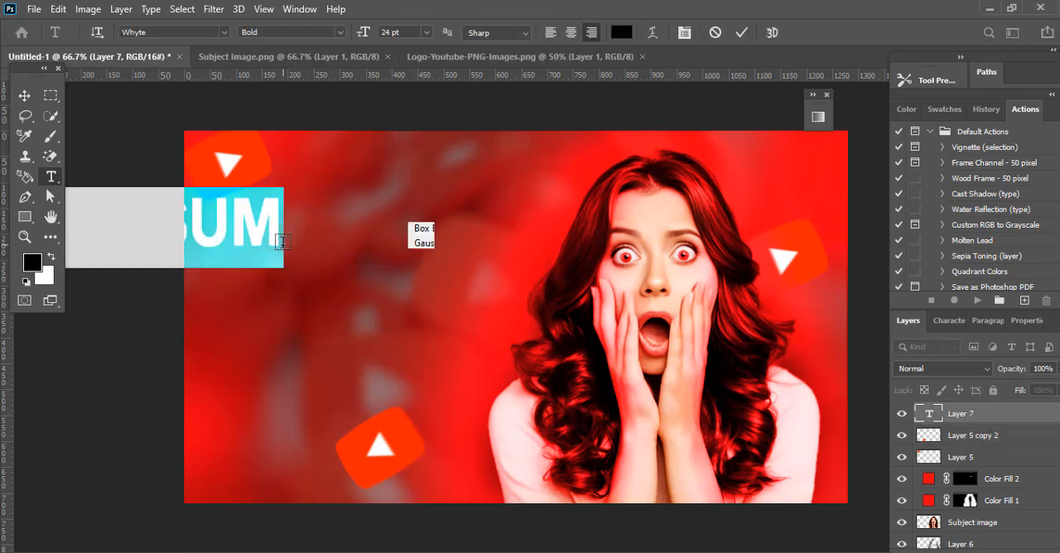
type("YOUrube")
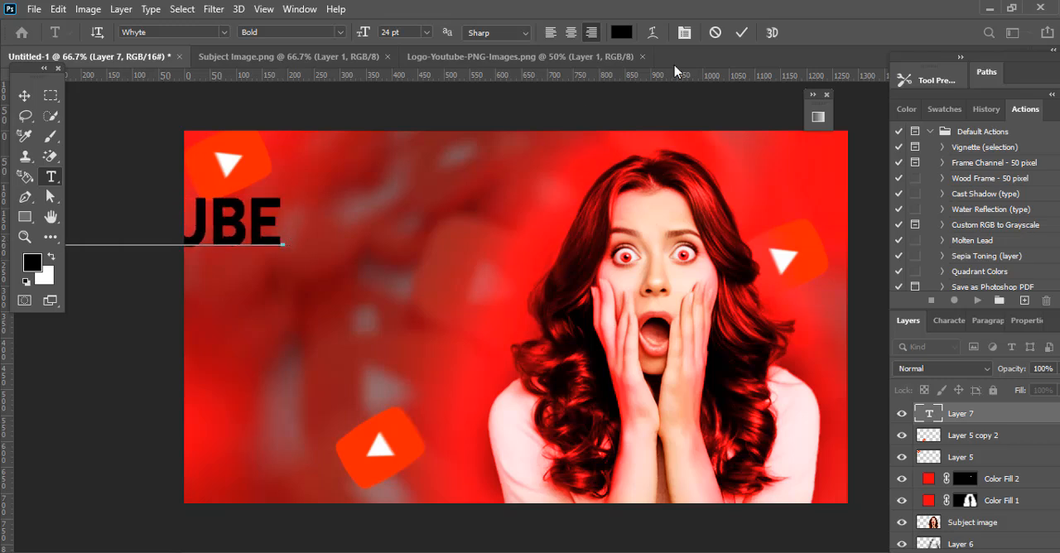
key("ctrl+Return")
key("v")
left_click_drag(222, 230, 437, 267)
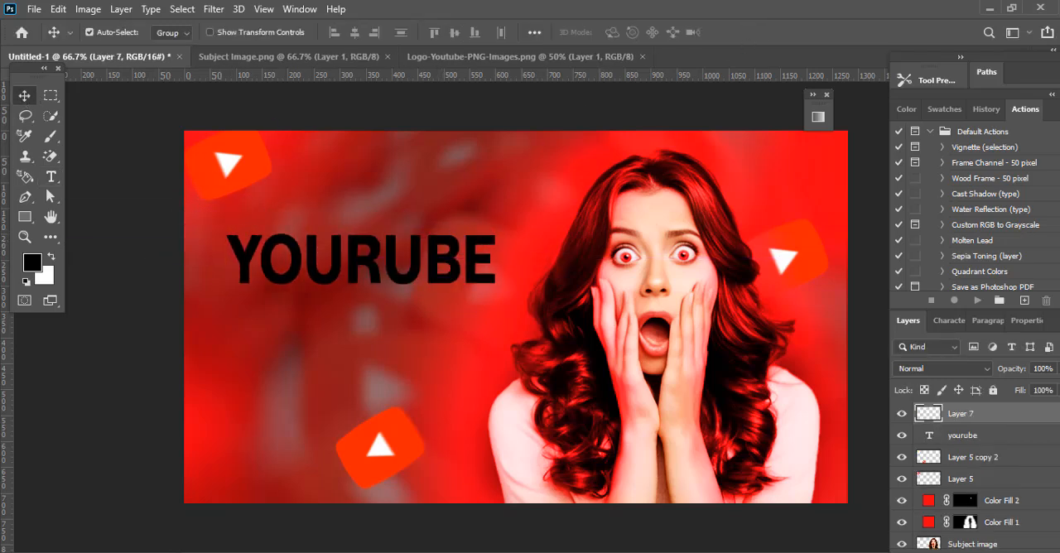
Step: Add the text "THUMBNAIL" in the same style and arrange it directly beneath the YOURUBE line
left_click(49, 178)
left_click(461, 329)
type("T")
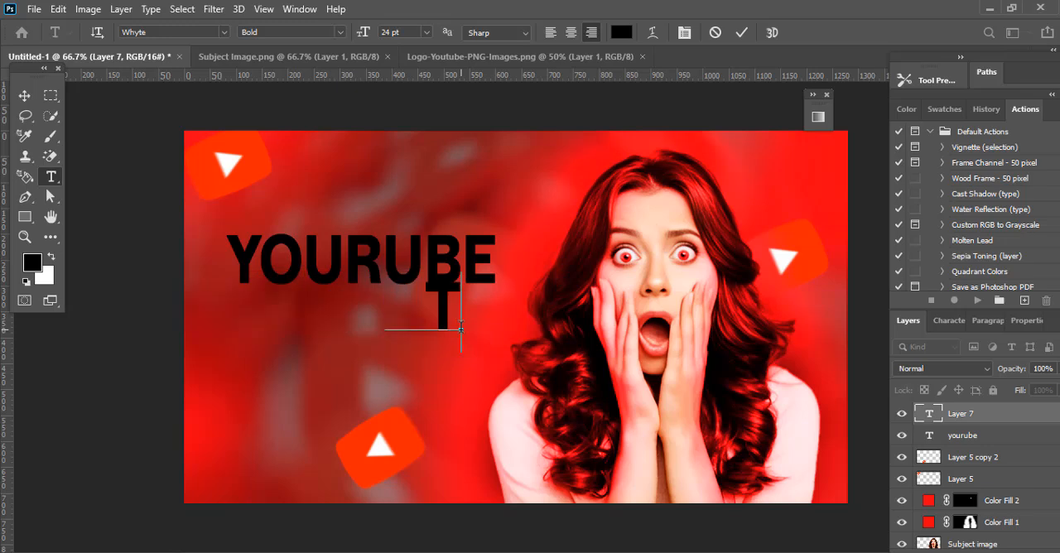
type("HUMBNAIL")
key("ctrl+Return")
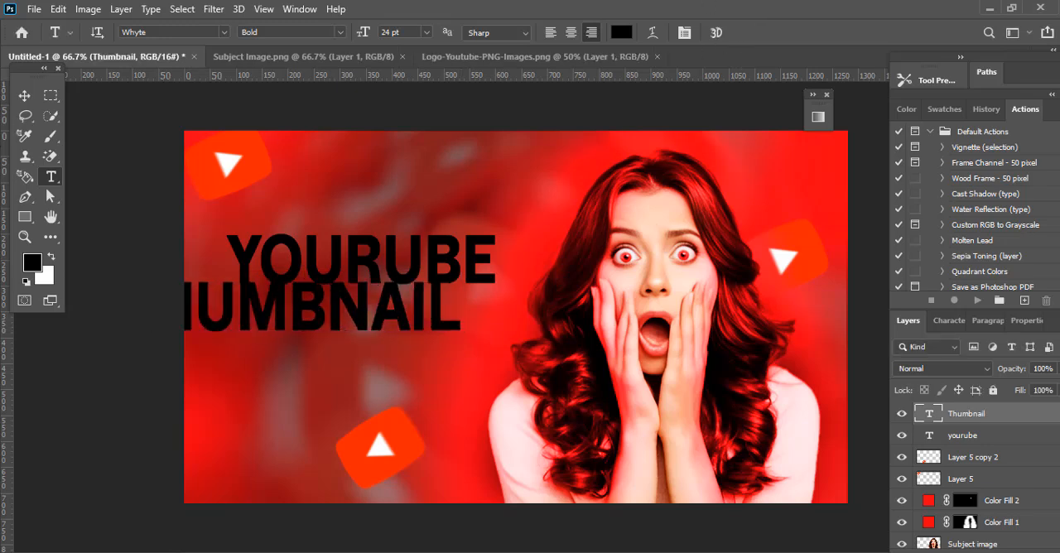
key("v")
left_click_drag(278, 311, 365, 328)
left_click_drag(401, 264, 419, 276)
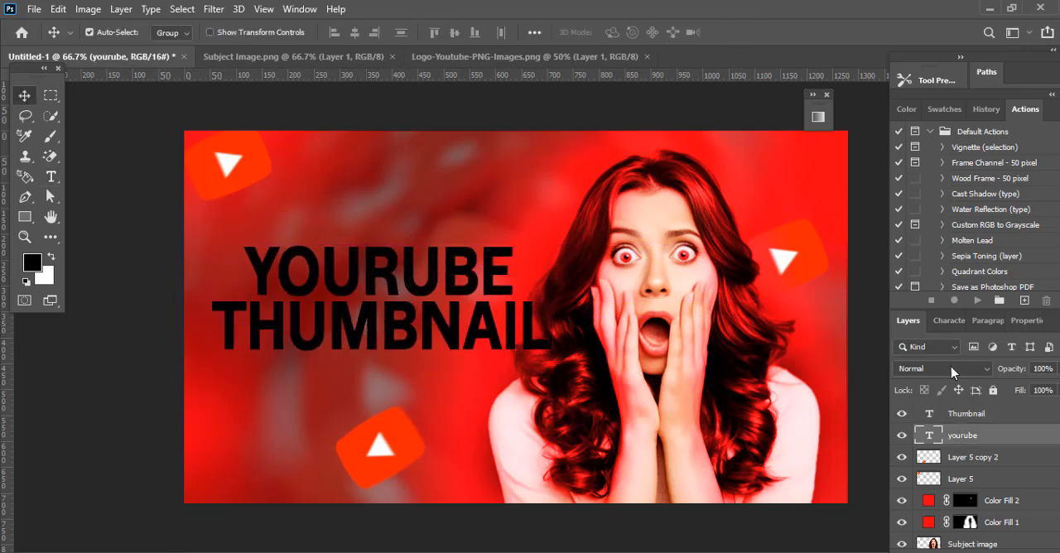
Step: Set the color of the YOURUBE text to ff0000
left_click(950, 320)
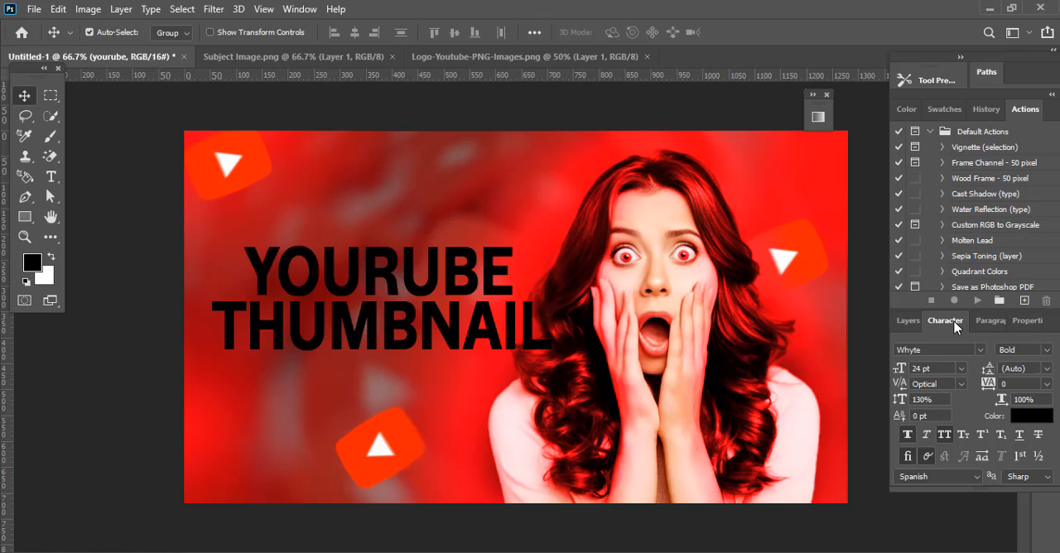
left_click(1026, 416)
type("ff0000")
left_click(445, 258)
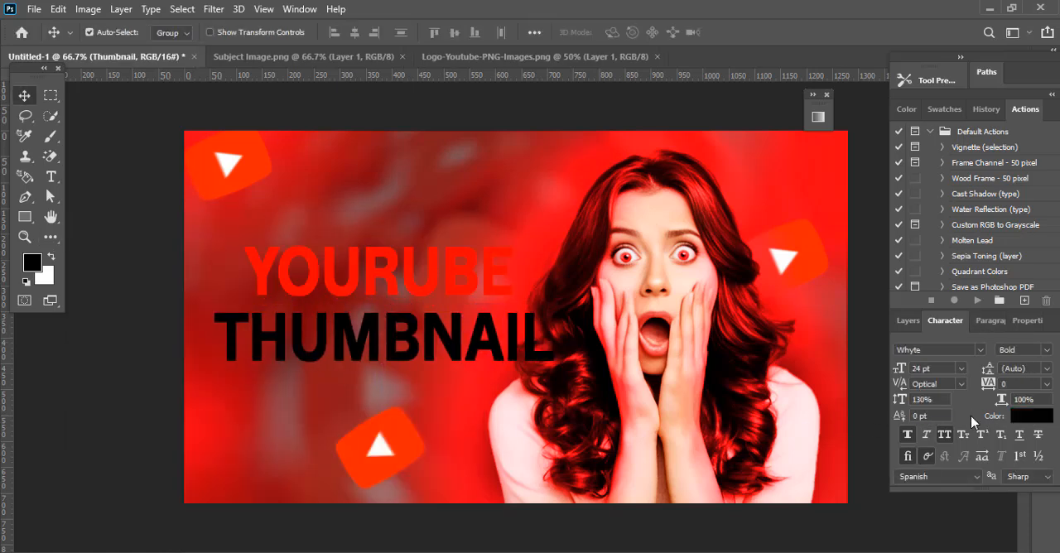
Step: Set the color of the THUMBNAIL text to ffffff and shift both text lines slightly left and down
left_click(1030, 415)
type("ffffff")
left_click(428, 258)
left_click_drag(458, 347, 460, 343)
left_click_drag(462, 285, 443, 298)
left_click_drag(468, 340, 451, 348)
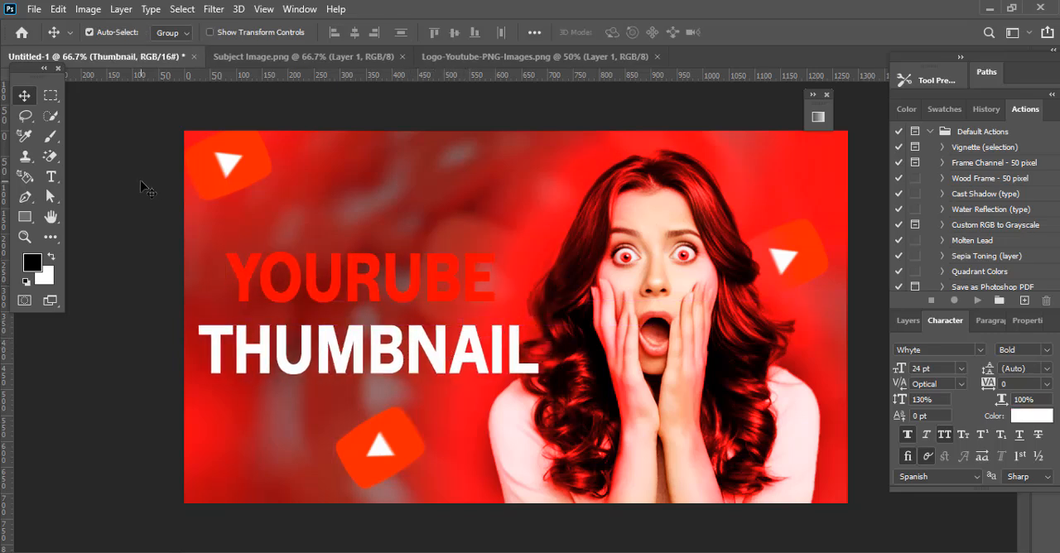
Step: Draw a white rectangle about 463 × 120 px without a stroke on a new layer above Layer 5 copy 2
left_click(908, 321)
left_click(971, 462)
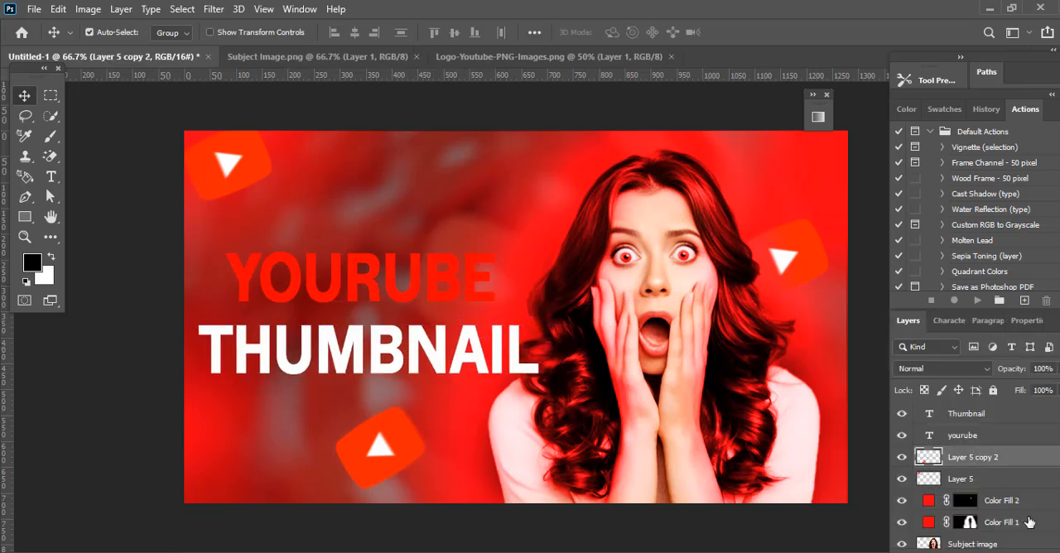
left_click(1027, 552)
left_click(28, 219)
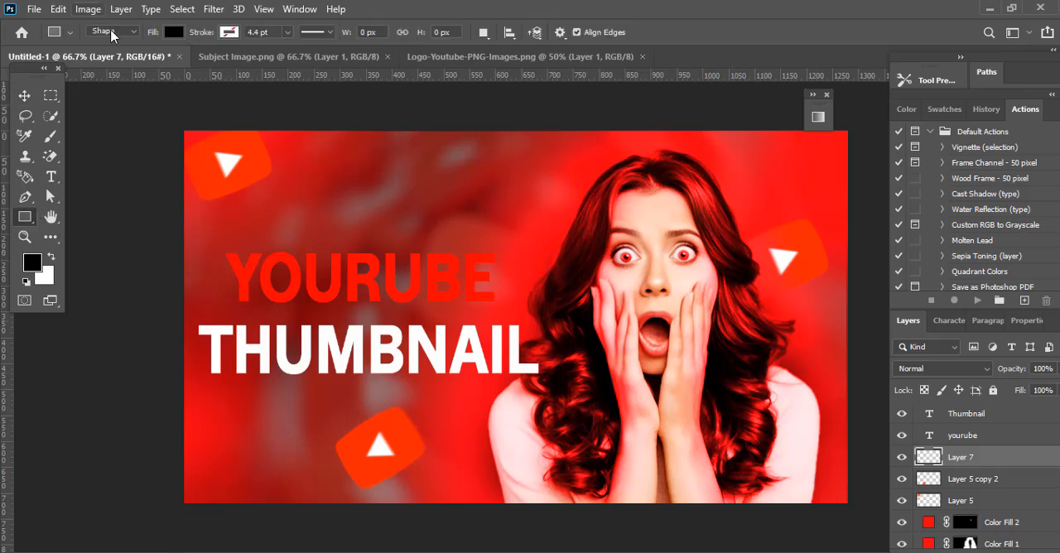
left_click(174, 32)
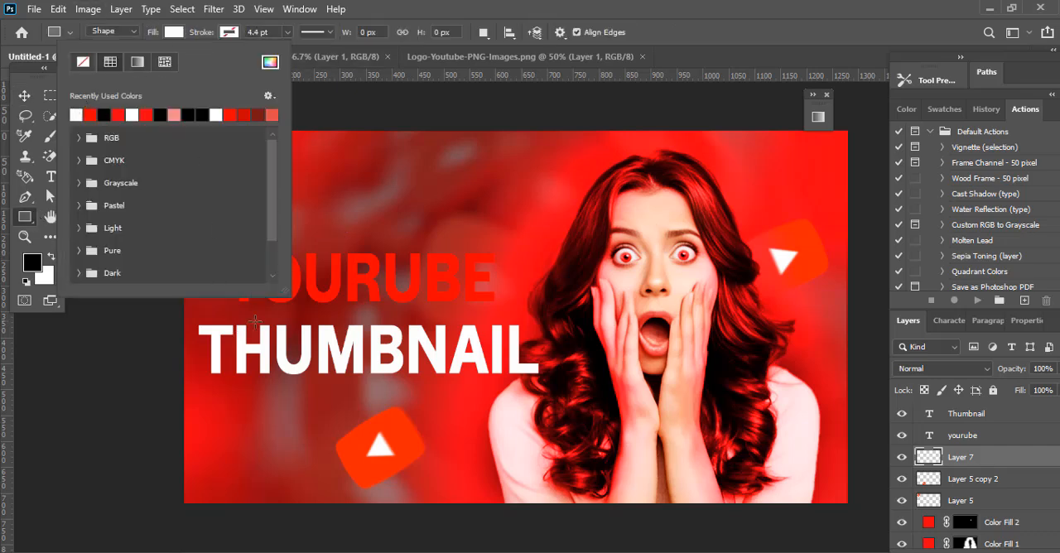
left_click_drag(213, 302, 334, 274)
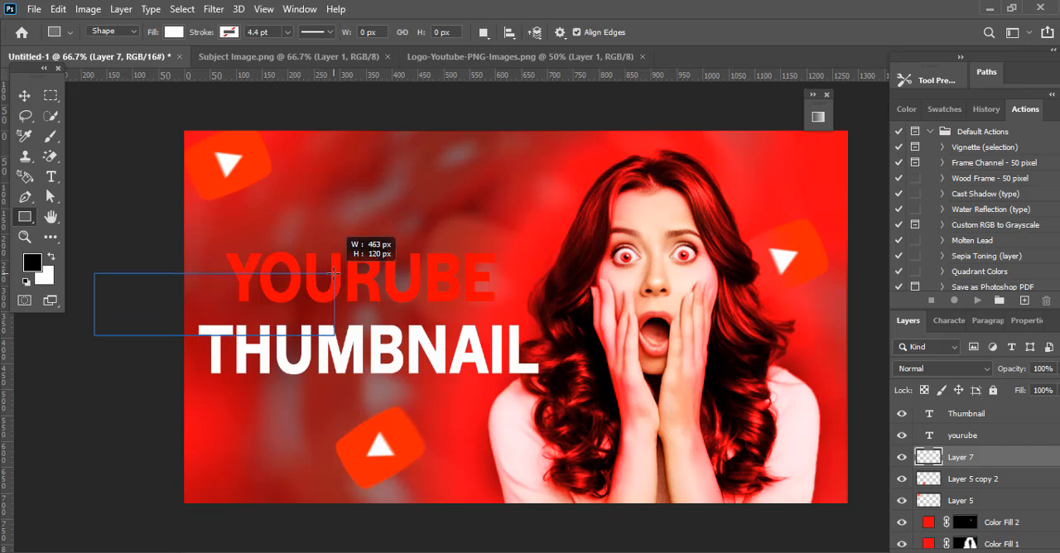
Step: Fit the white rectangle behind the YOURUBE text, widened to about 551 px, and align the centers of both layers
key("v")
left_click_drag(208, 300, 335, 270)
key("ctrl+t")
left_click_drag(465, 275, 510, 276)
left_click(769, 33)
left_click(971, 437, "shift")
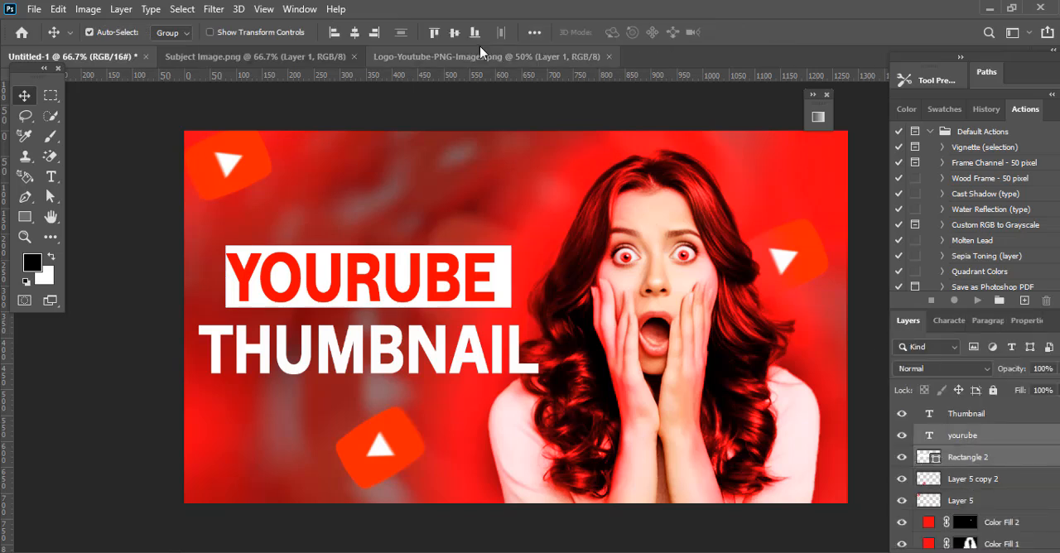
left_click(453, 33)
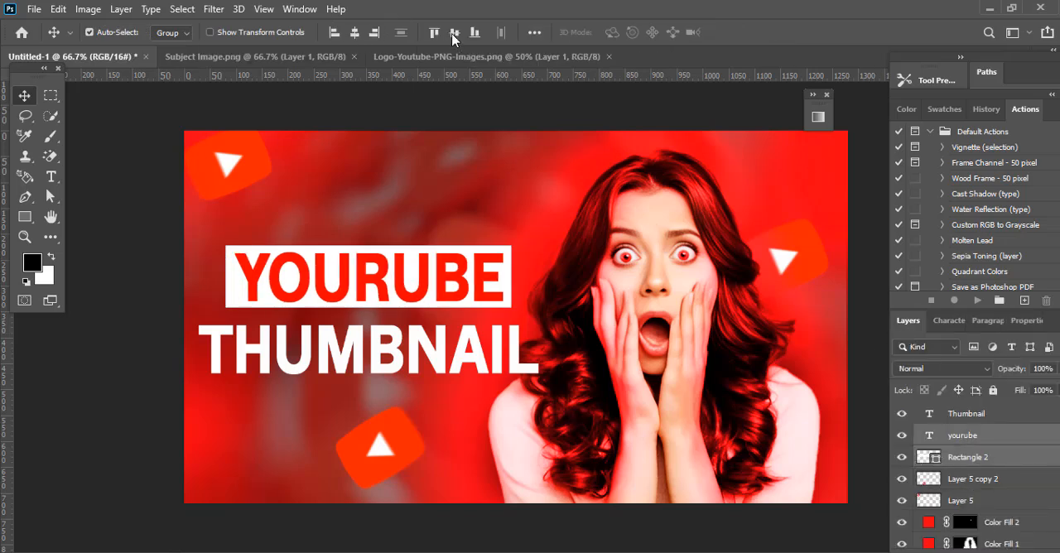
Step: Slant the white rectangle by shifting its upper corner points to the right, making it about 568 px wide
left_click(977, 461)
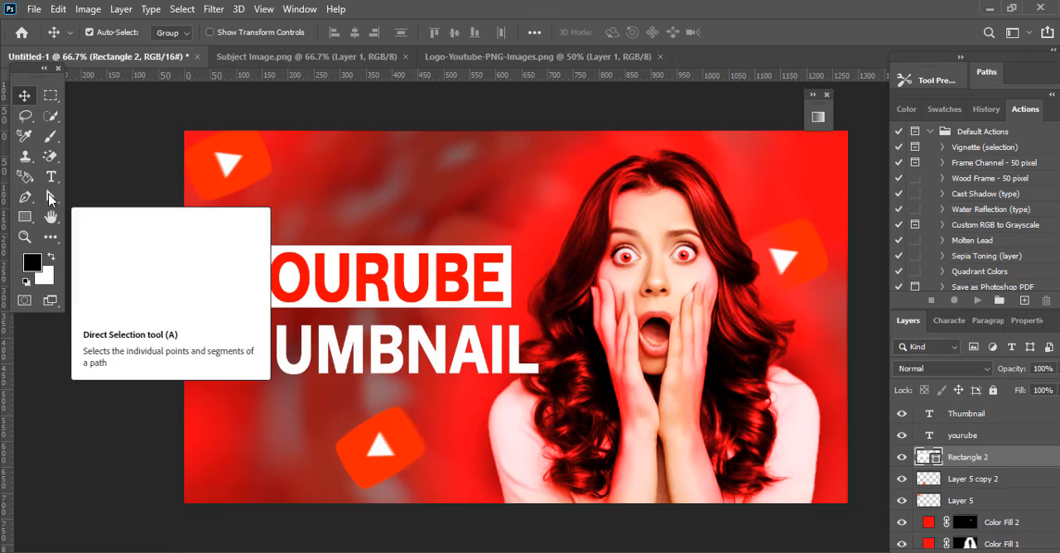
left_click(50, 196)
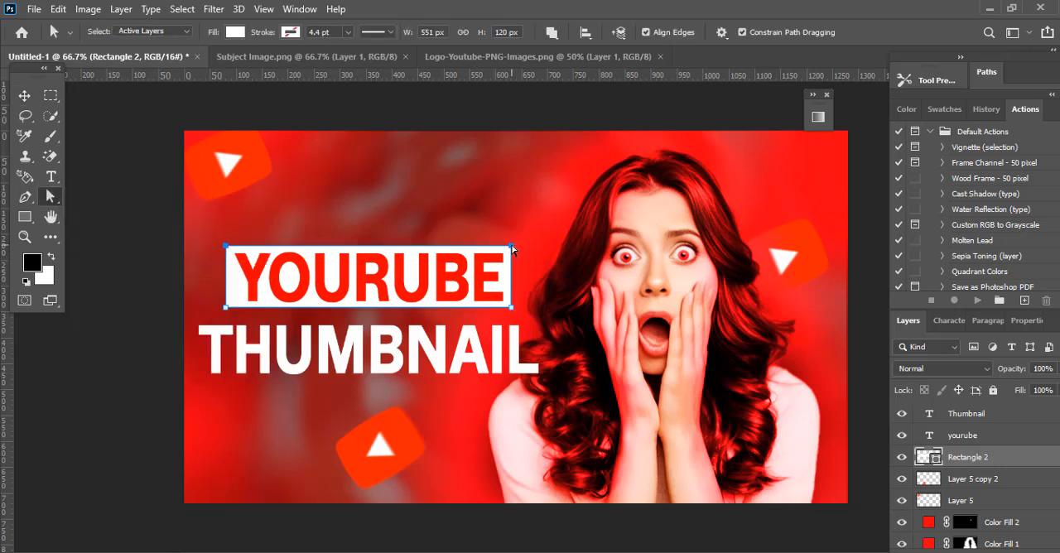
left_click_drag(511, 247, 519, 244)
left_click(479, 220)
key("v")
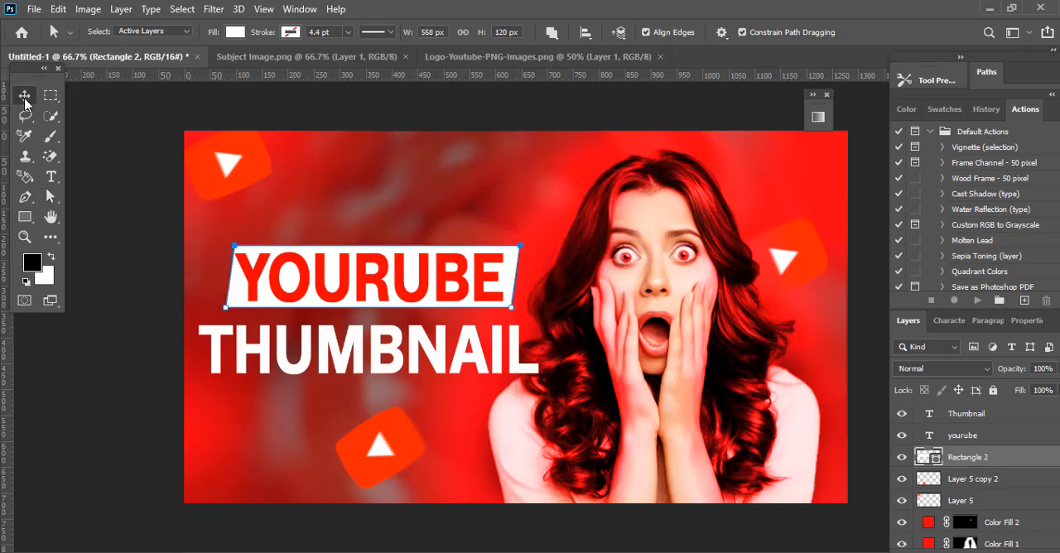
Step: Duplicate the slanted white rectangle down onto the THUMBNAIL text line
left_click(516, 346)
left_click(509, 279)
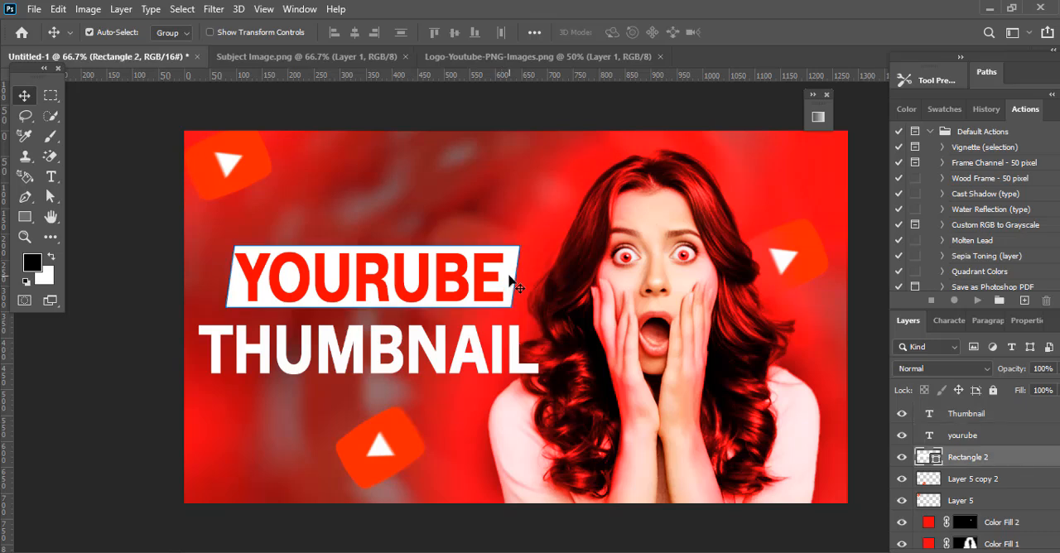
left_click_drag(510, 274, 487, 353)
key("ctrl+z")
left_click_drag(514, 262, 507, 351)
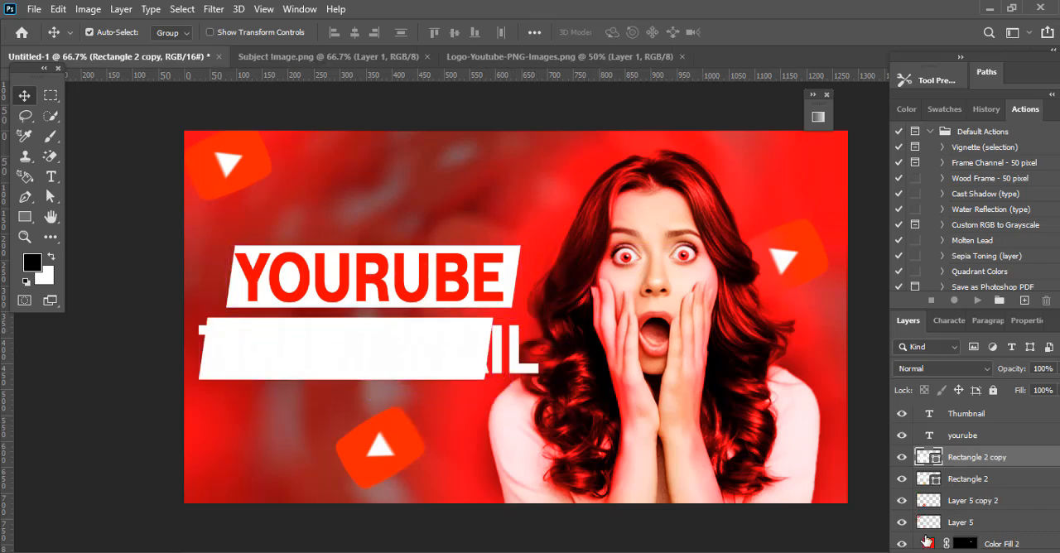
Step: Recolor the copied slanted rectangle behind THUMBNAIL to red and widen it to about 716 px
double_click(928, 457)
left_click(411, 262)
key("Return")
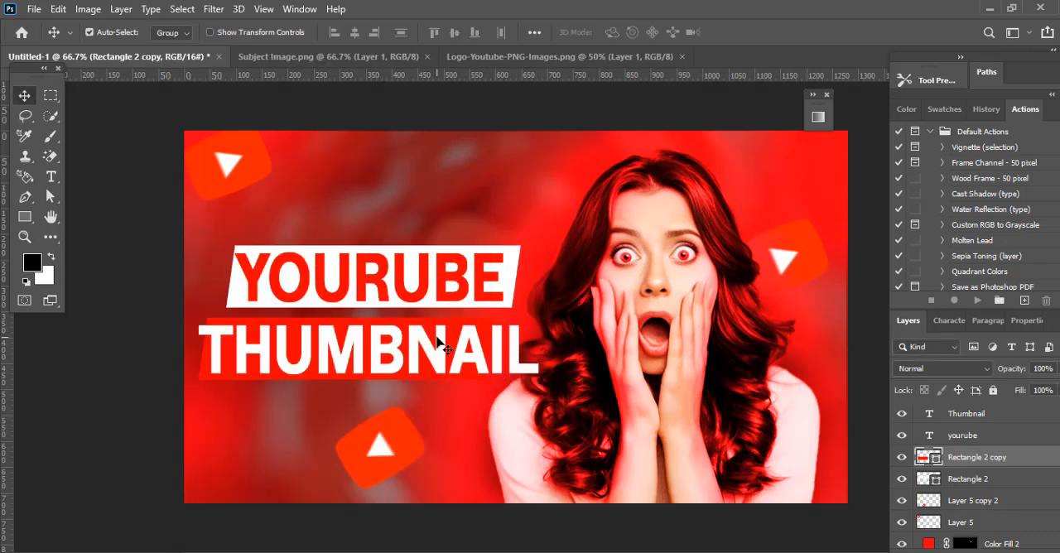
key("ctrl+t")
left_click_drag(539, 348, 571, 354)
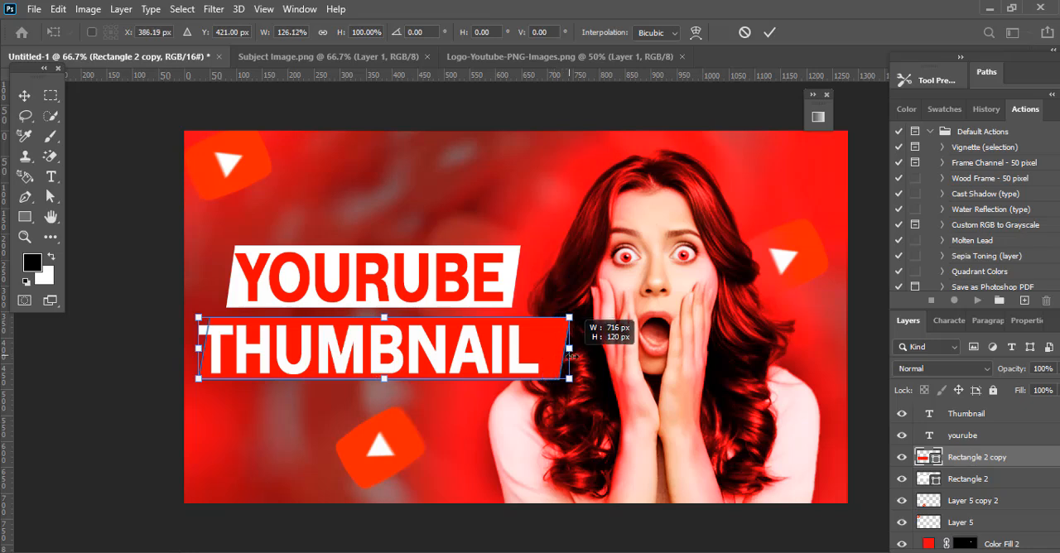
left_click(769, 31)
Step: Reorder the THUMBNAIL text and its red rectangle beneath the YOURUBE text and white rectangle, and align the lower pair's horizontal centers
mouse_move(963, 413)
left_mouse_down()
mouse_move(969, 484)
mouse_move(972, 427)
left_mouse_up()
left_click_drag(965, 461, 964, 490)
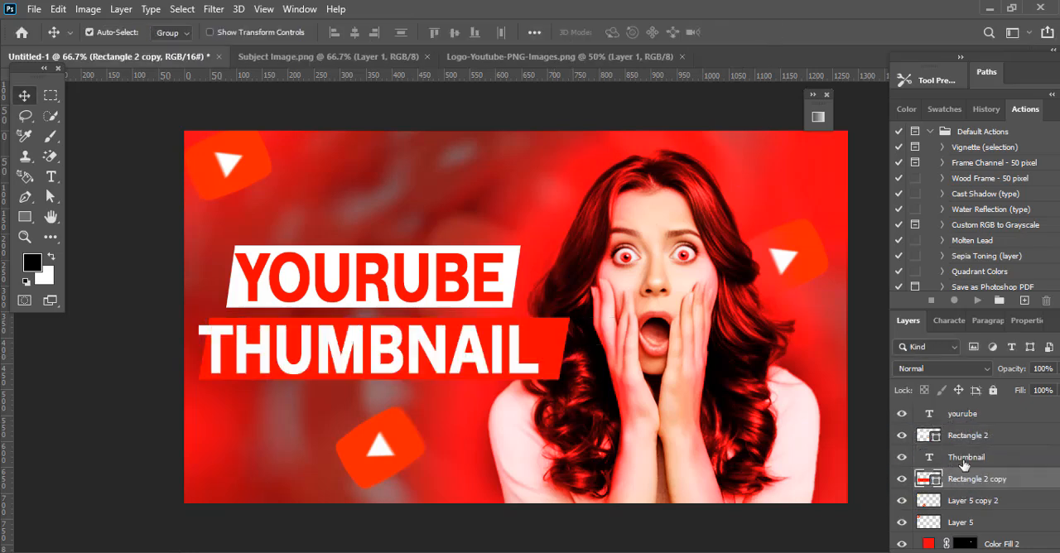
left_click(963, 465, "shift")
left_click(355, 31)
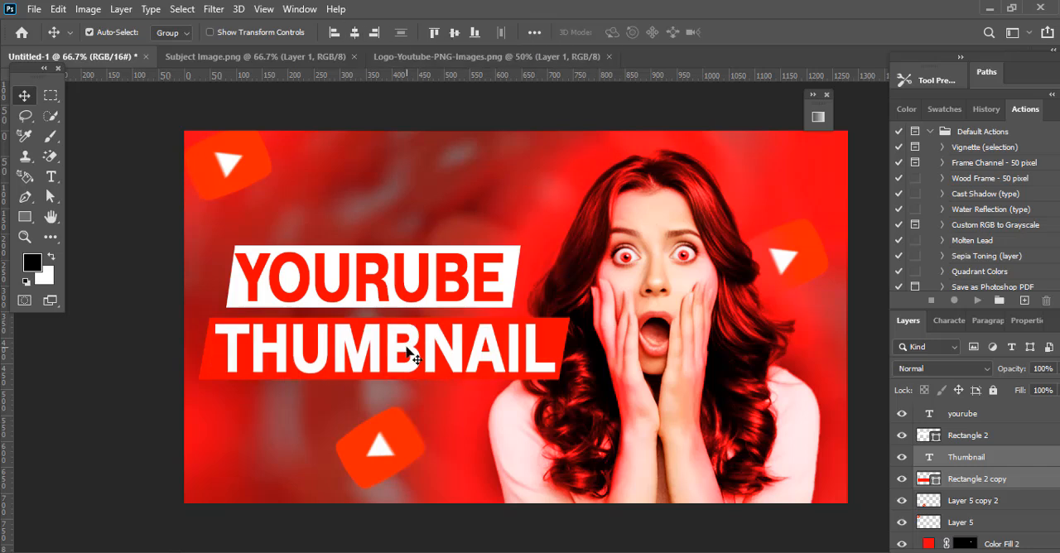
Step: Duplicate the red slanted rectangle, widen the copy to 103.65%, and nudge it left to extend past both ends of the original
left_click(970, 483)
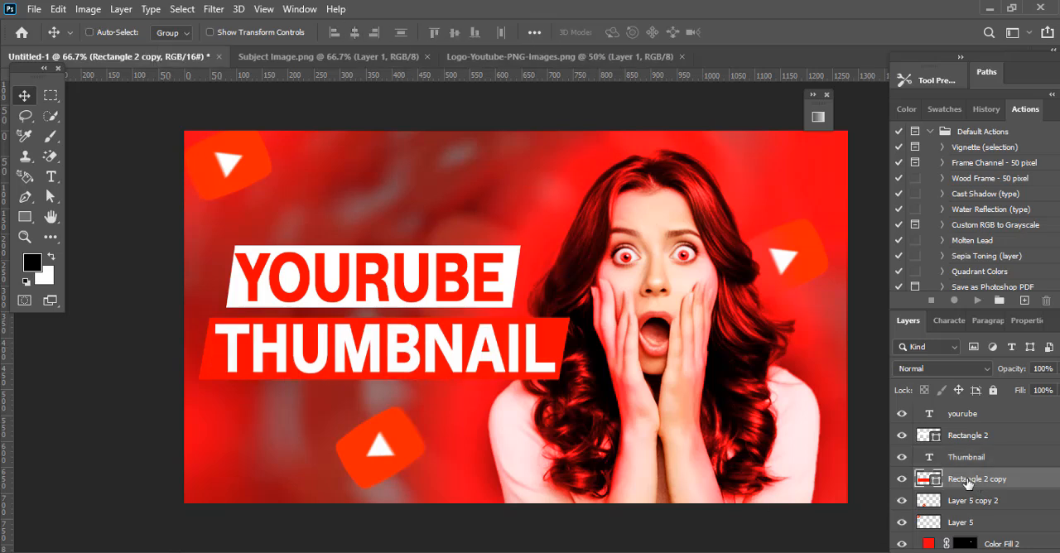
key("ctrl+j")
key("ctrl+t")
left_click_drag(568, 378, 579, 385)
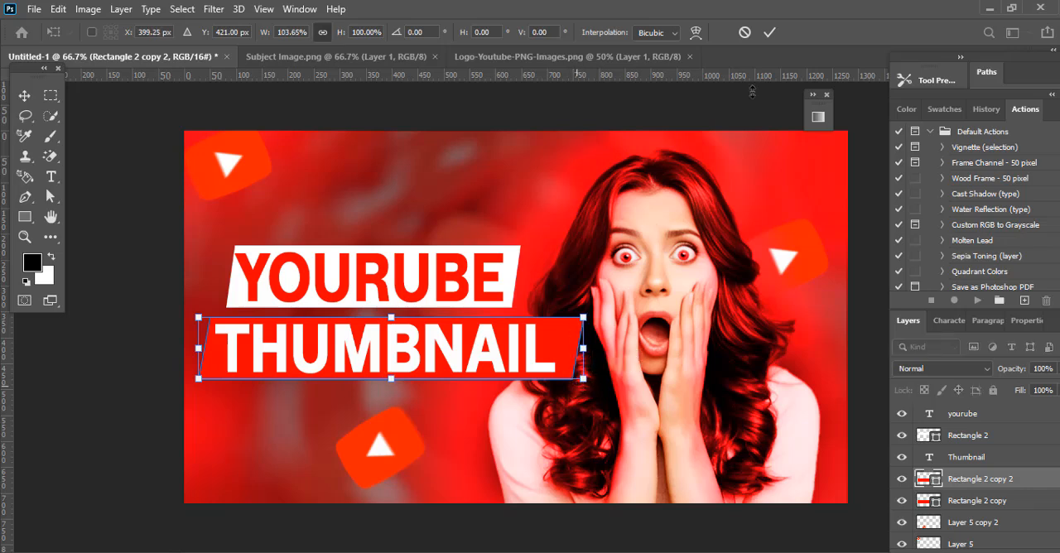
key("Left")
key("Left")
key("Left")
key("Left")
key("Left")
key("Left")
key("Left")
left_click(770, 33)
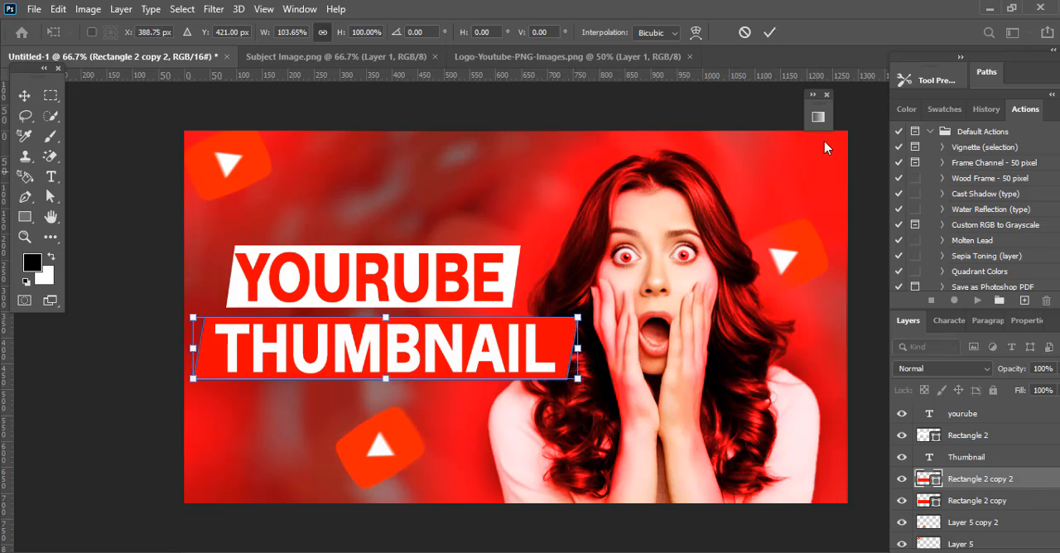
Step: Duplicate the white slanted rectangle behind YOURUBE and widen the copy slightly at both ends
left_click(515, 262)
key("ctrl+j")
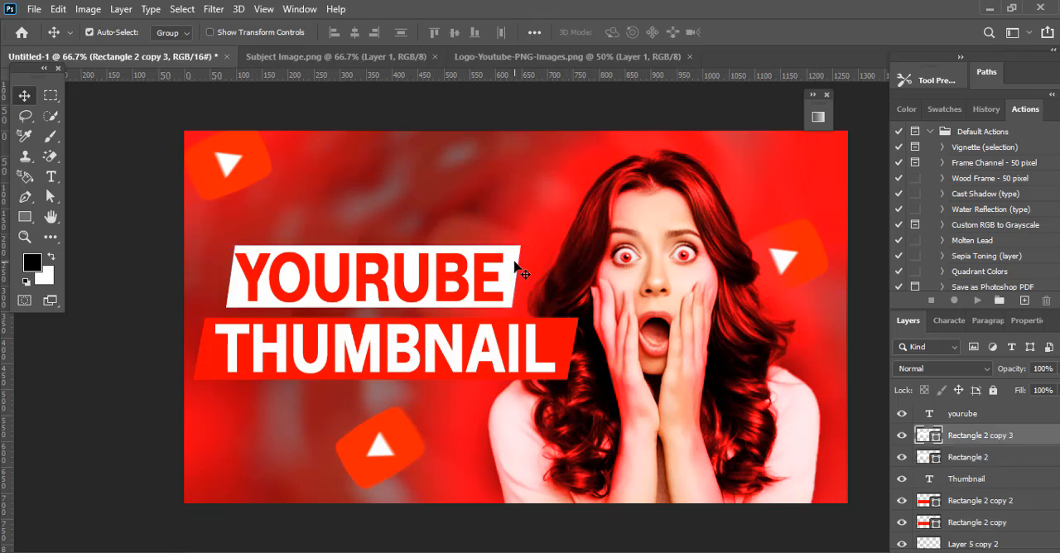
key("ctrl+t")
left_click_drag(519, 306, 528, 306)
left_click(742, 32)
Step: Apply a 37.4 px Gaussian Blur to the duplicated white rectangle to form a glow around the YOURUBE banner
left_click(215, 10)
mouse_move(273, 187)
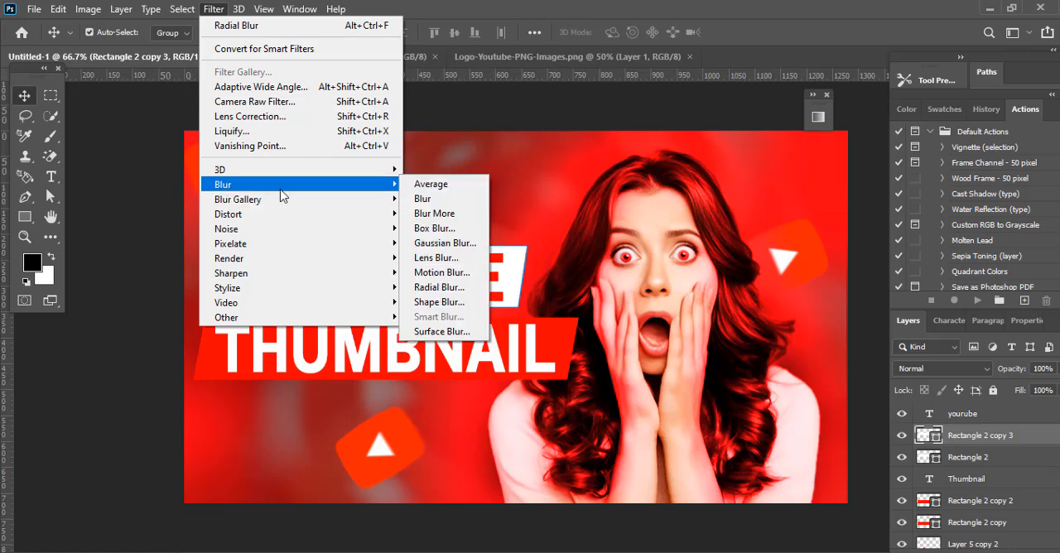
left_click(435, 256)
left_click(473, 225)
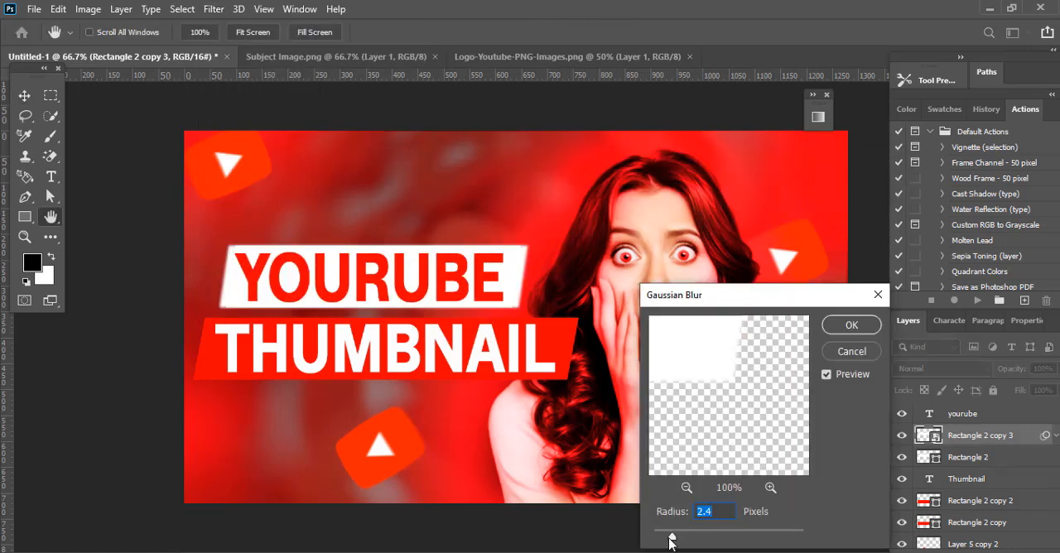
left_click_drag(671, 537, 729, 539)
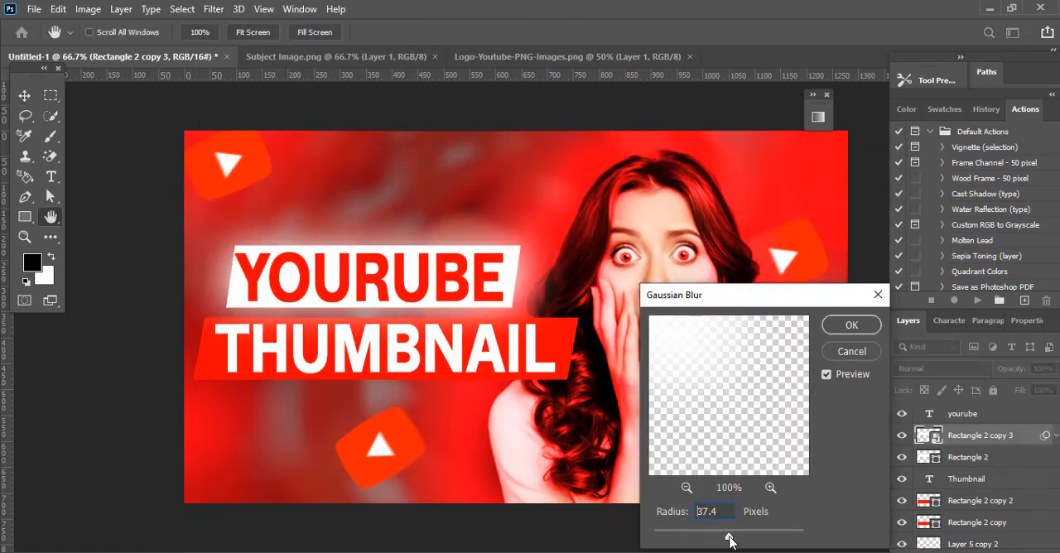
left_click(856, 336)
Step: Apply a 33.2 px Gaussian Blur to the lowest red rectangle, Rectangle 2 copy, behind the THUMBNAIL banner
left_click(977, 531)
left_click(214, 9)
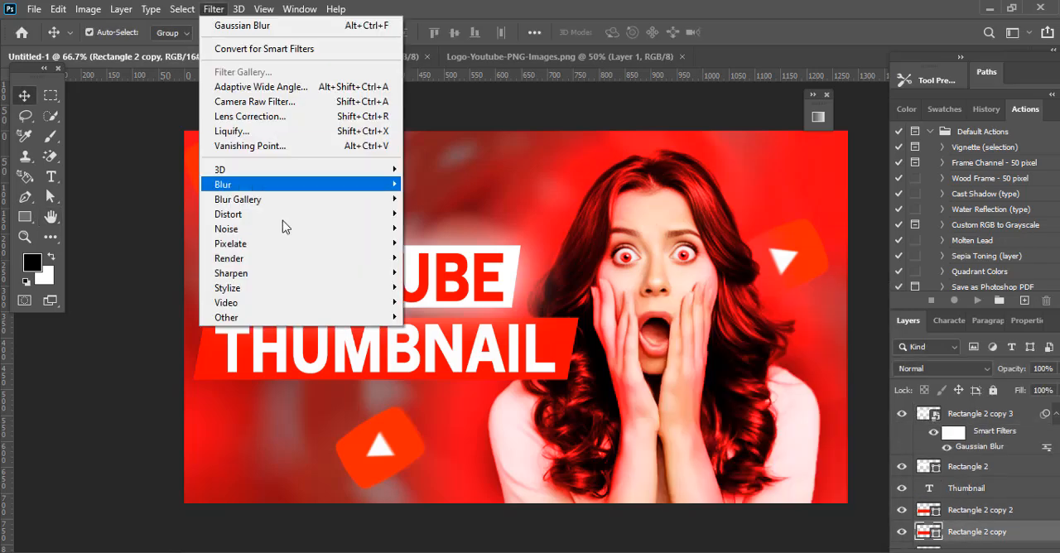
mouse_move(279, 192)
left_click(480, 243)
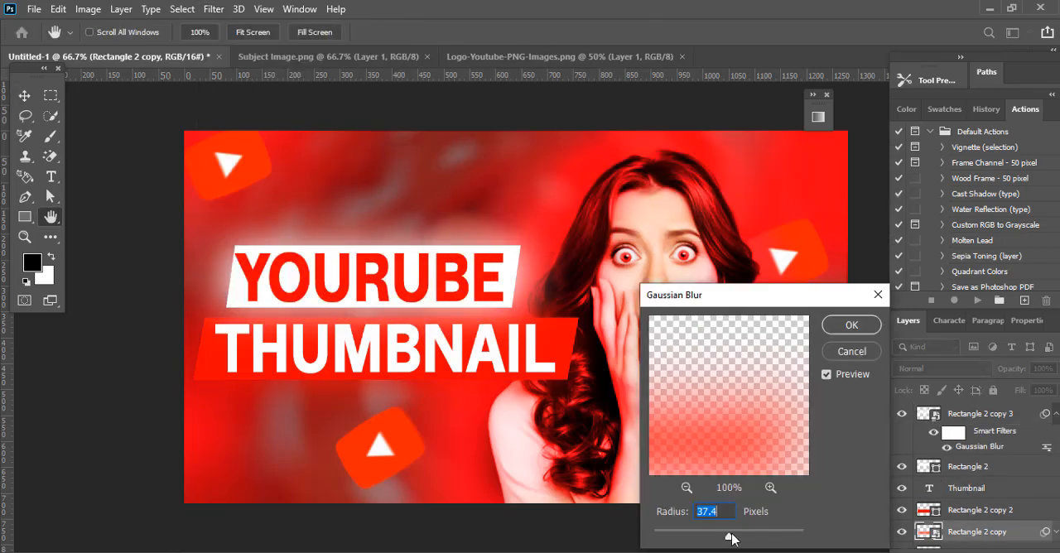
left_click_drag(734, 543, 728, 536)
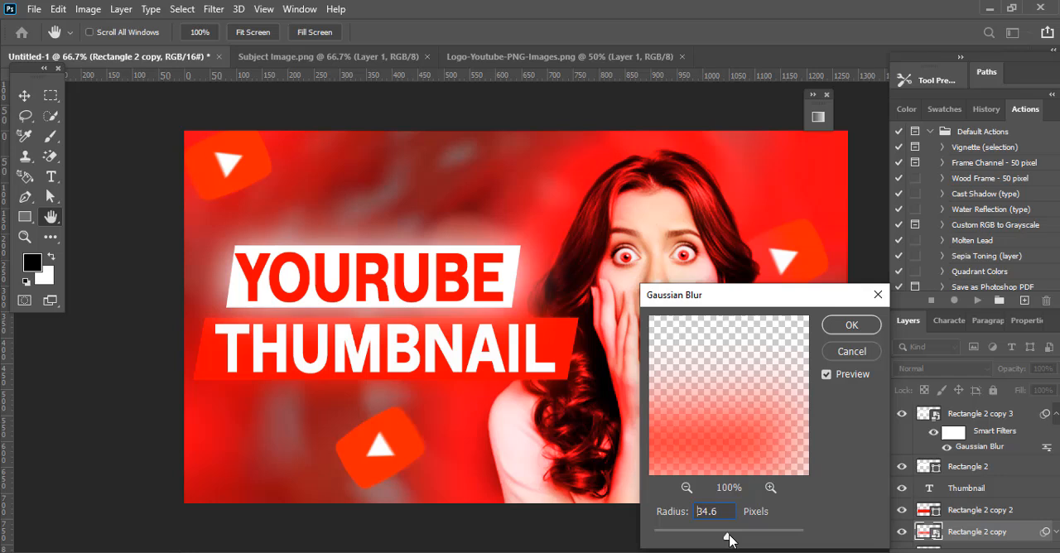
left_click(833, 327)
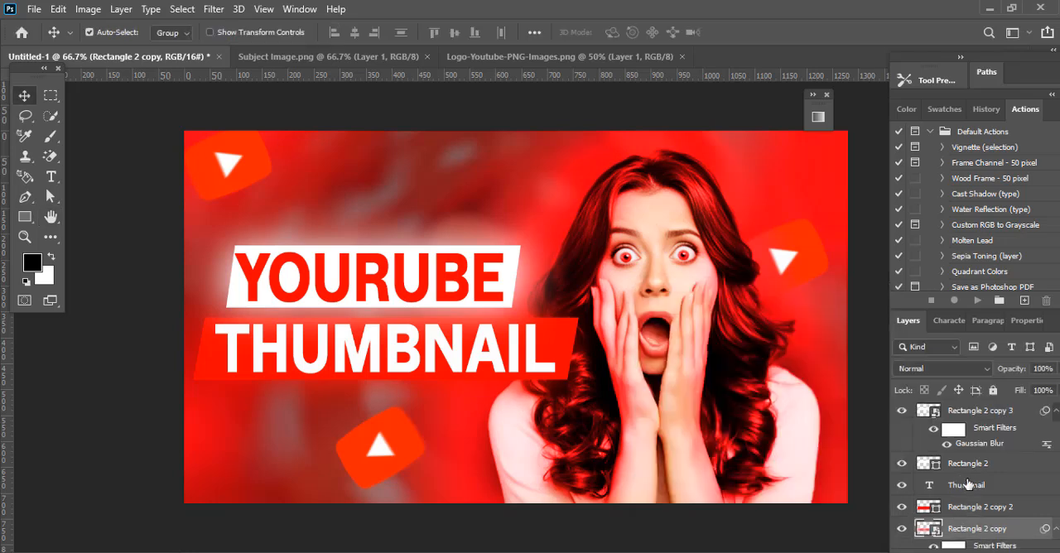
Step: Group the THUMBNAIL text with its two red rectangles, and group the YOURUBE text with its white rectangles
left_click(965, 484, "shift")
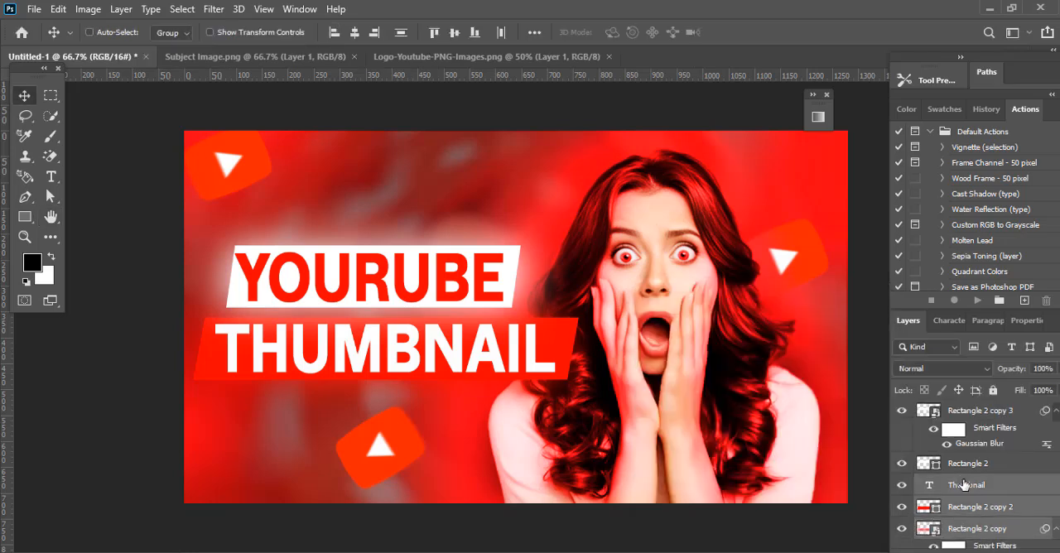
key("ctrl+g")
left_click(967, 463)
scroll(965, 457, "up", 1)
left_click(960, 413, "shift")
key("ctrl+g")
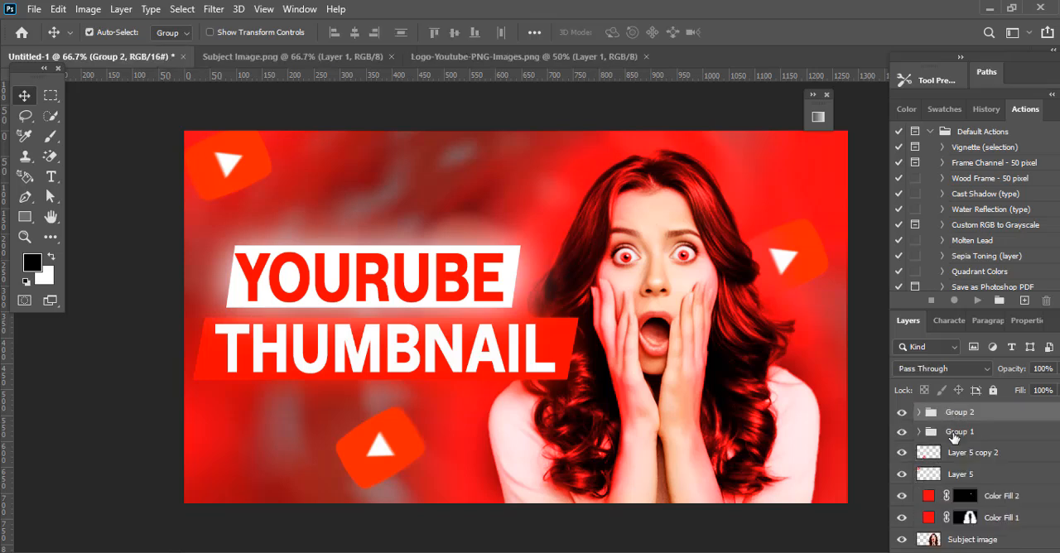
Step: Align both title groups' horizontal centers, and transform them together with a -14.37° rotation and 91.27% scale
left_click(954, 438, "shift")
left_click(354, 33)
key("ctrl+t")
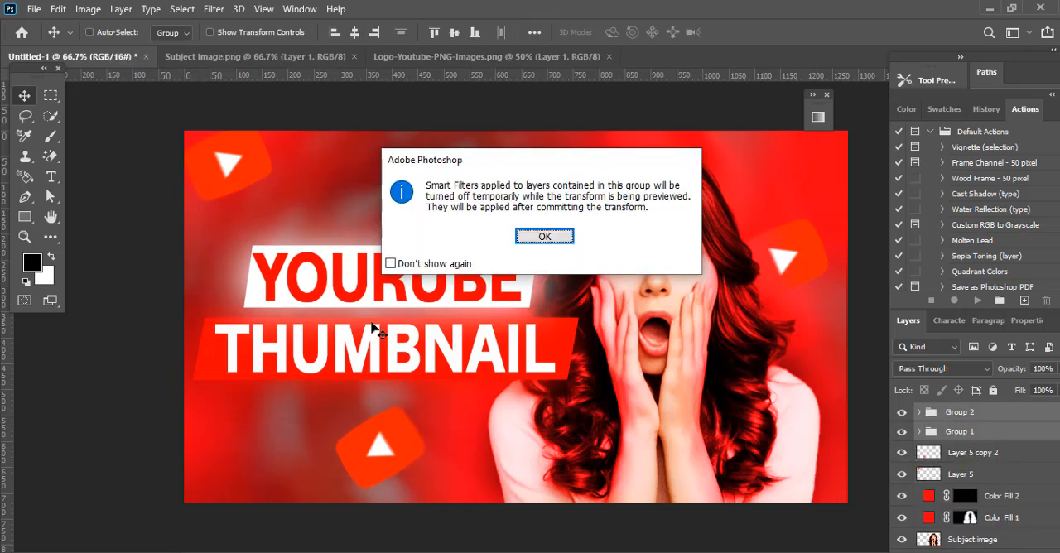
key("Return")
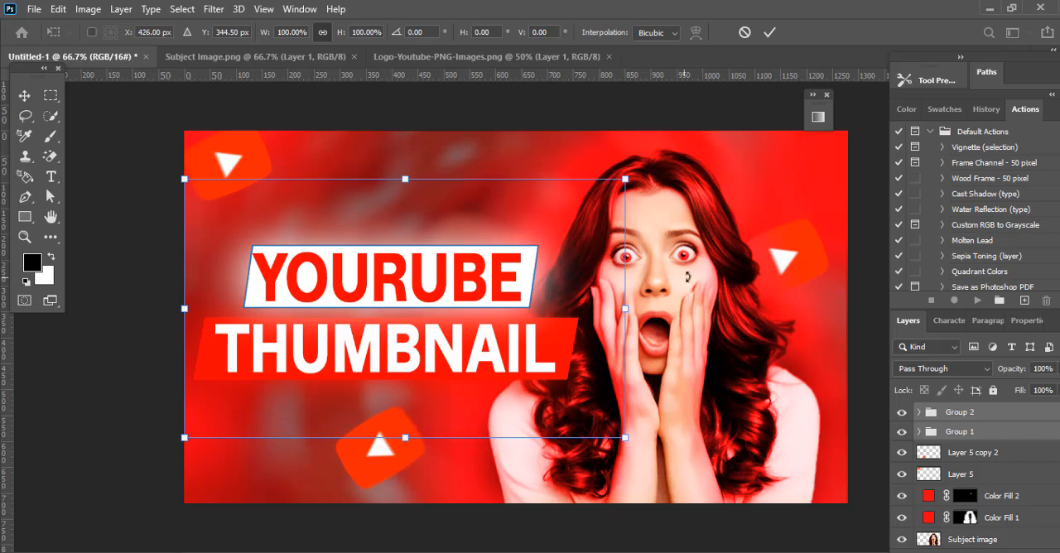
left_click_drag(642, 225, 619, 121)
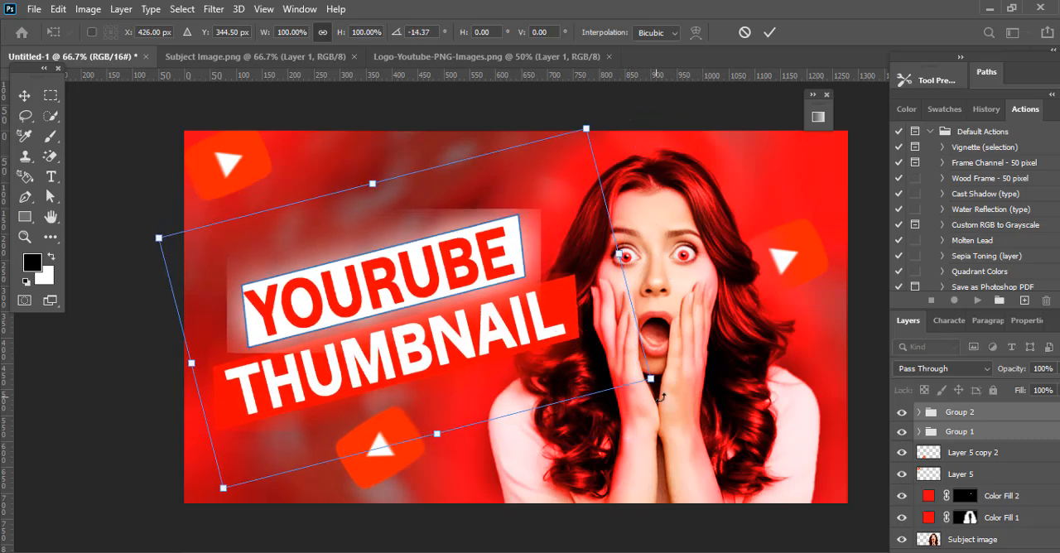
left_click_drag(660, 398, 613, 370)
mouse_move(482, 323)
left_mouse_down()
mouse_move(499, 331)
mouse_move(488, 329)
left_mouse_up()
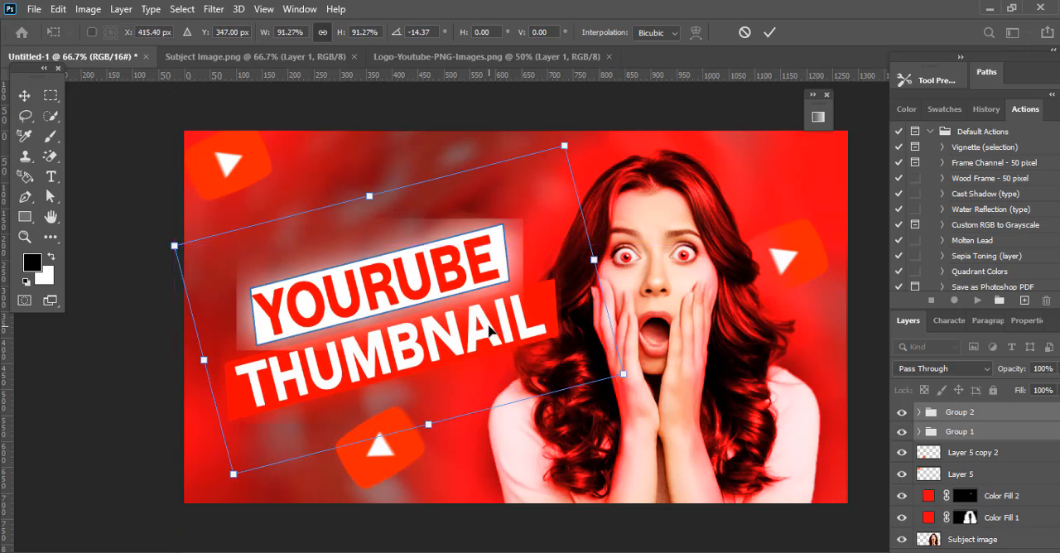
left_click(768, 33)
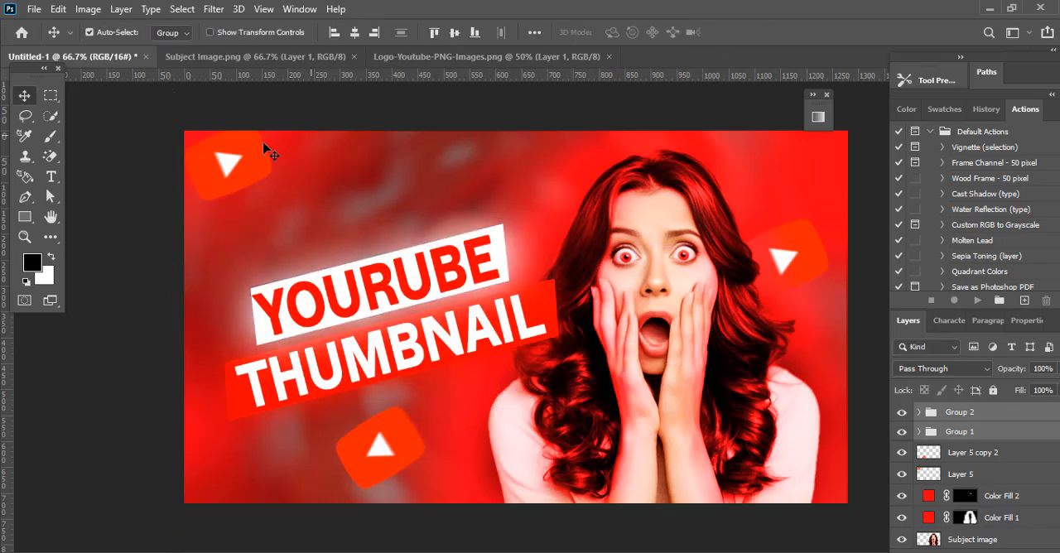
Step: Draw a white rectangle about 181 × 51 px on a new layer above the YOURUBE title
left_click(27, 221)
left_click(1011, 551)
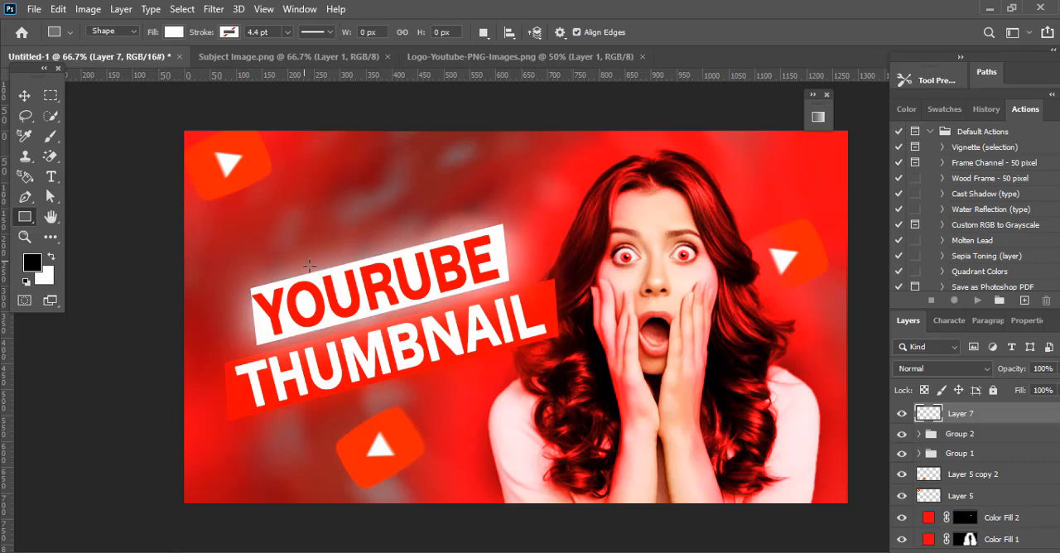
mouse_move(272, 194)
left_mouse_down()
mouse_move(348, 199)
mouse_move(377, 217)
mouse_move(357, 221)
left_mouse_up()
Step: Convert the small white rectangle to a smart object and apply a 10 px Gaussian Blur
left_click(213, 9)
left_click(427, 257)
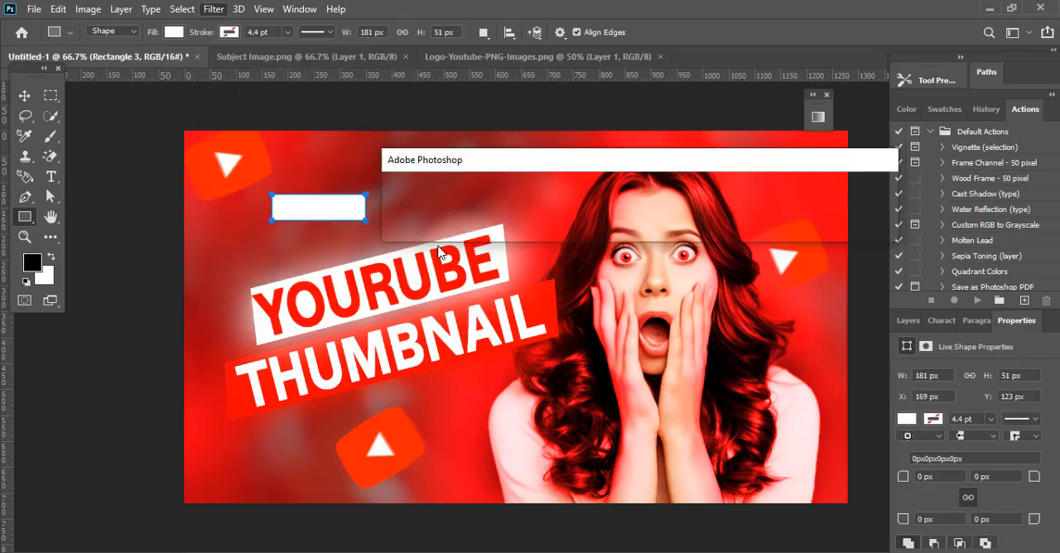
key("Return")
mouse_move(727, 543)
left_mouse_down()
mouse_move(712, 541)
mouse_move(736, 537)
mouse_move(713, 542)
left_mouse_up()
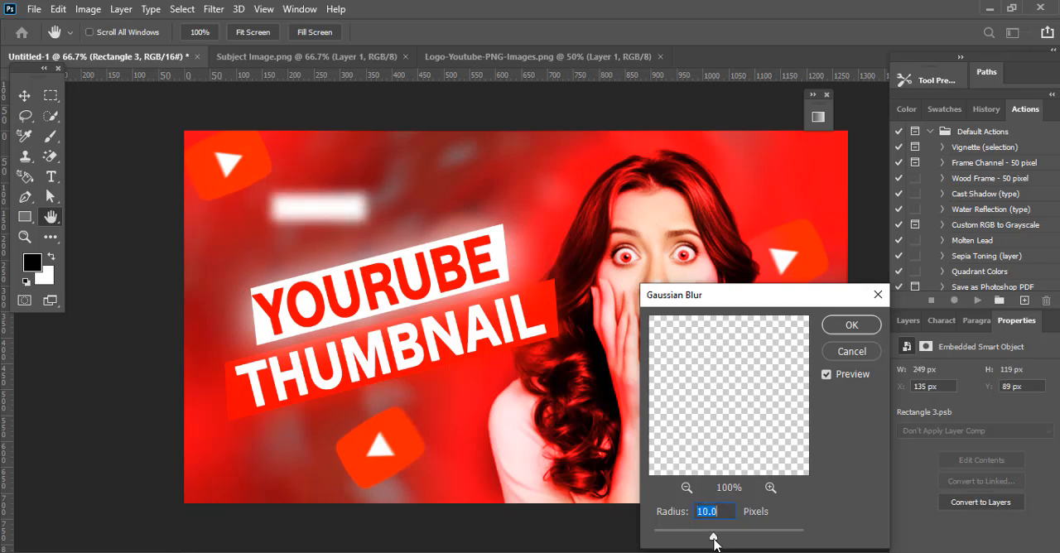
left_click(862, 323)
Step: Rotate the blurred rectangle by -25.40°, move it to the YOURUBE banner's upper edge, and place its layer beneath Layer 5 copy 2
key("ctrl+t")
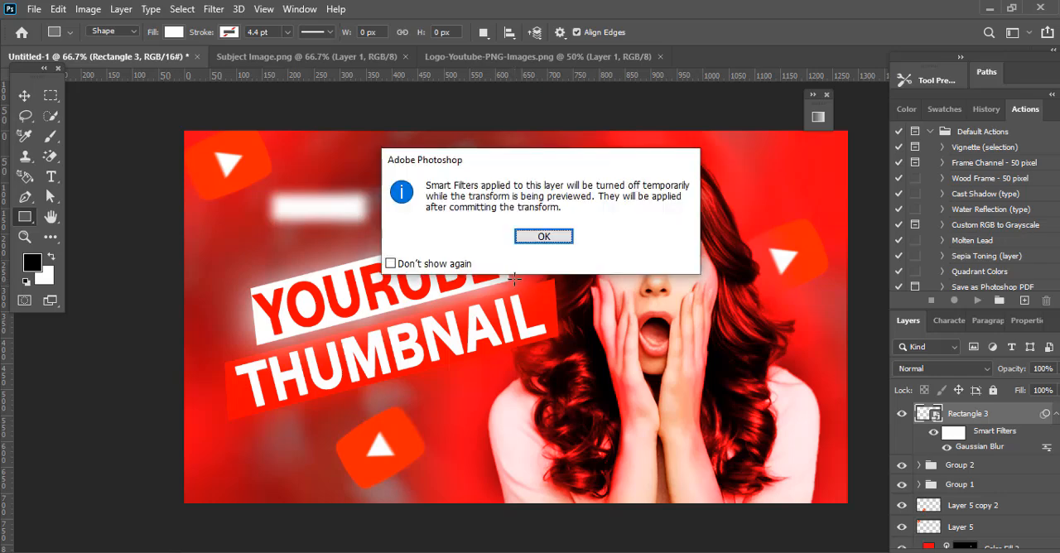
left_click(543, 237)
left_click_drag(385, 208, 374, 180)
left_click_drag(329, 209, 378, 243)
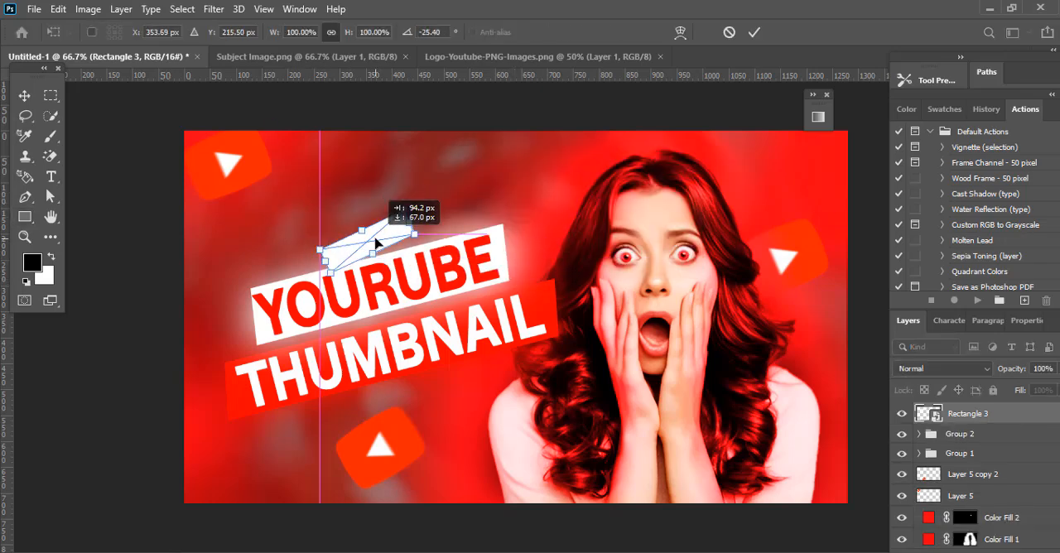
left_click(753, 32)
left_click_drag(960, 414, 958, 480)
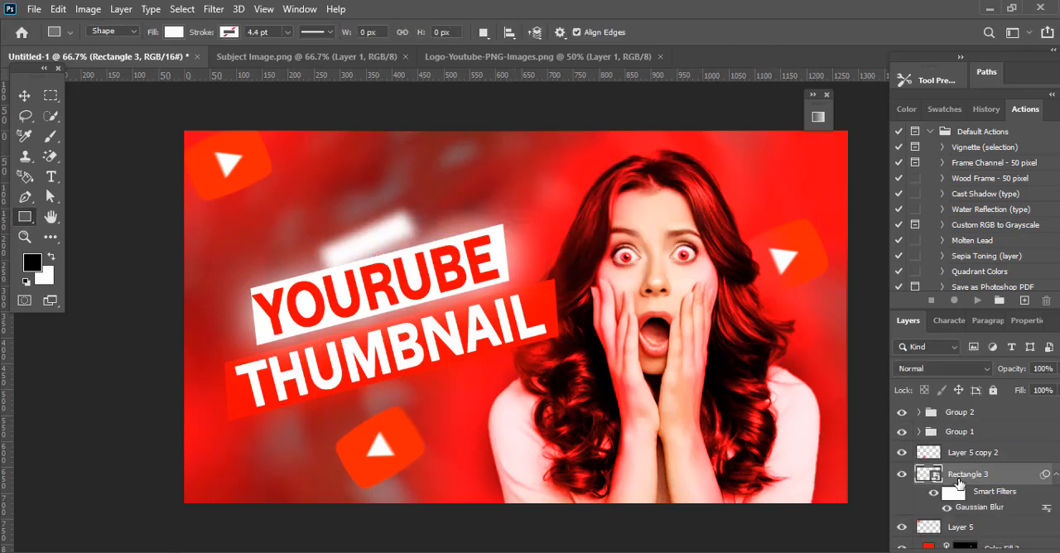
Step: Shift the YOURUBE banner group slightly to the left
left_click(970, 457)
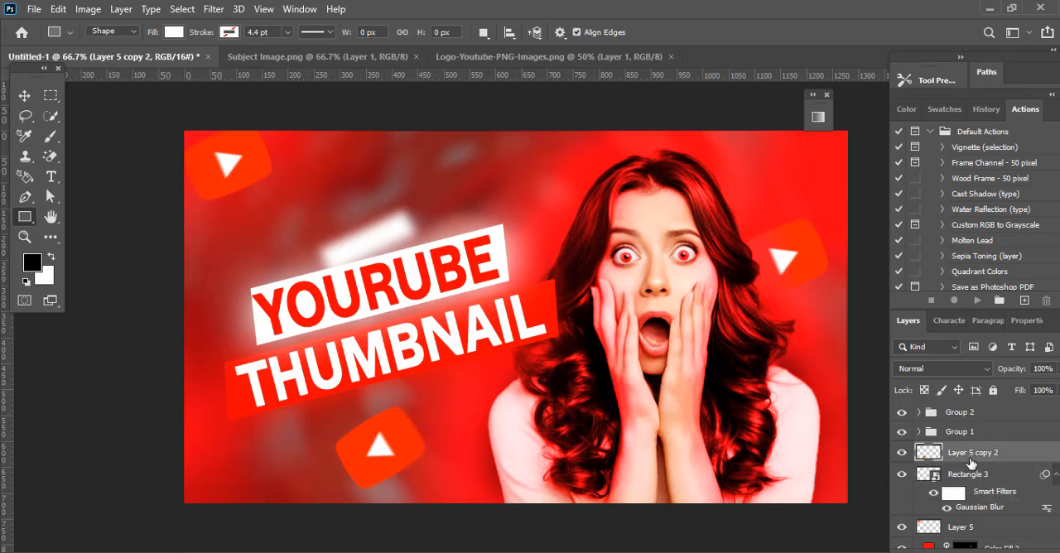
left_click(24, 97)
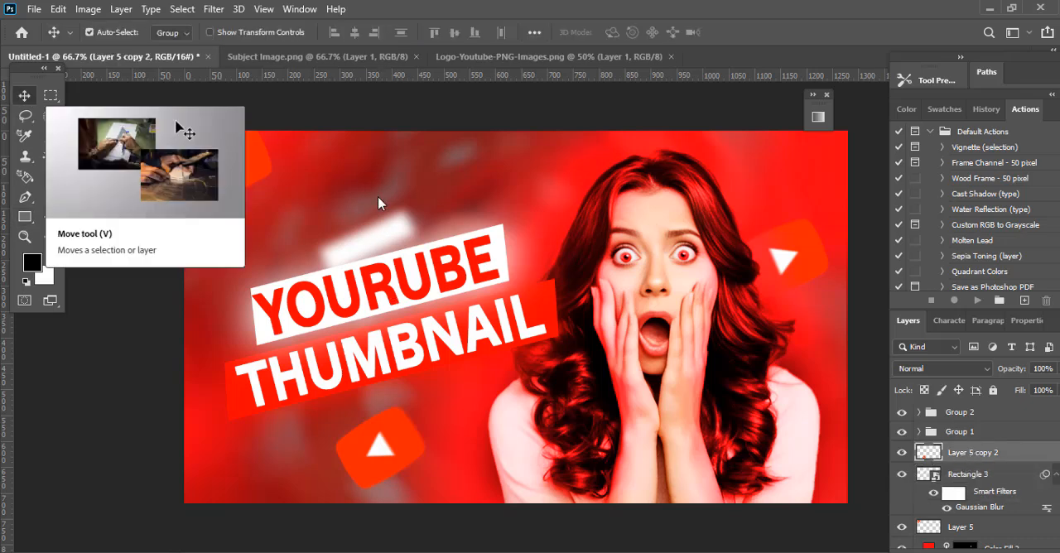
left_click_drag(382, 231, 376, 231)
Step: Tilt the blurred white rectangle more steeply, move it to the YOURUBE banner's upper-left corner, and deselect all layers
left_click(986, 454)
left_click(982, 476)
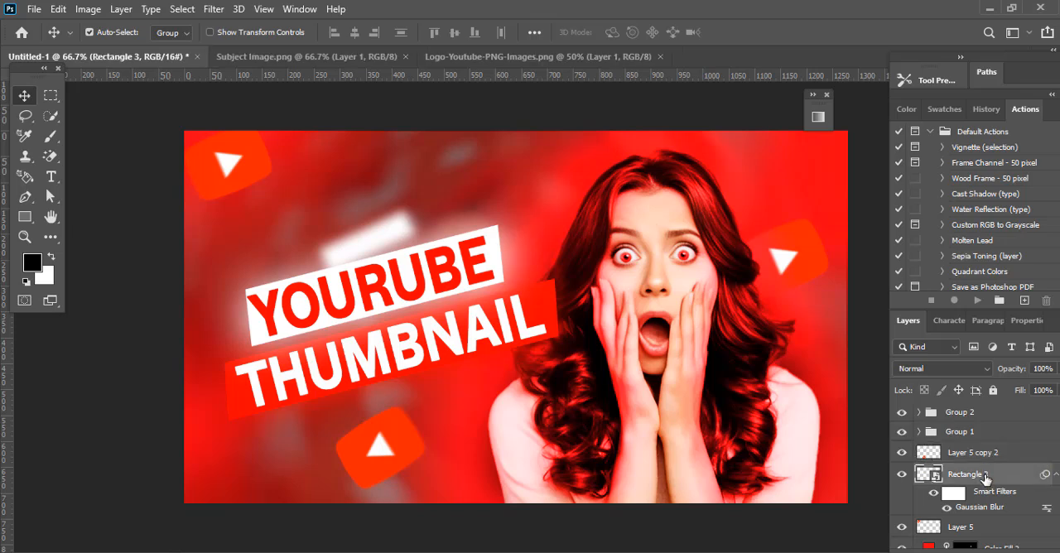
key("ctrl+t")
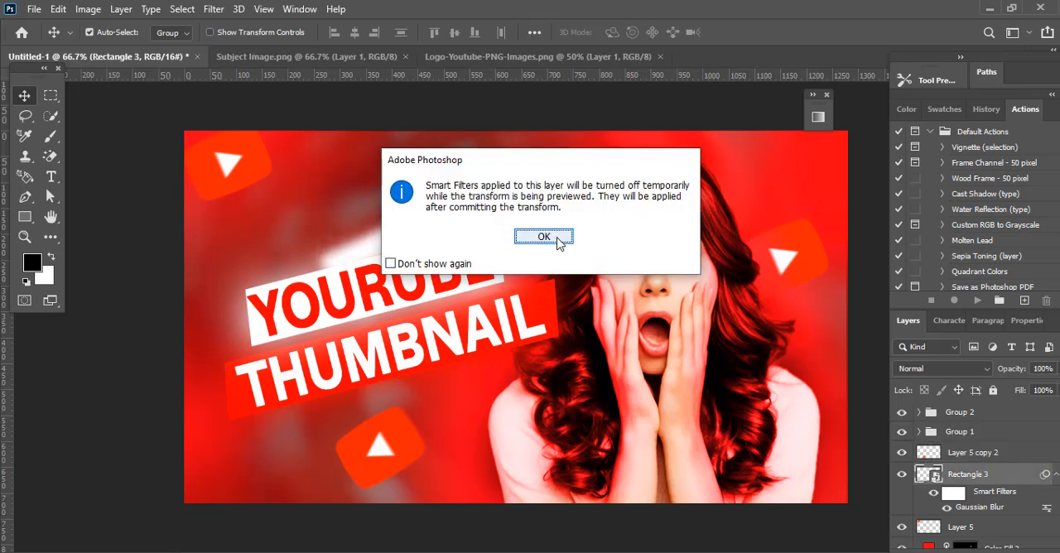
left_click(556, 245)
left_click_drag(299, 225, 282, 242)
left_click(753, 32)
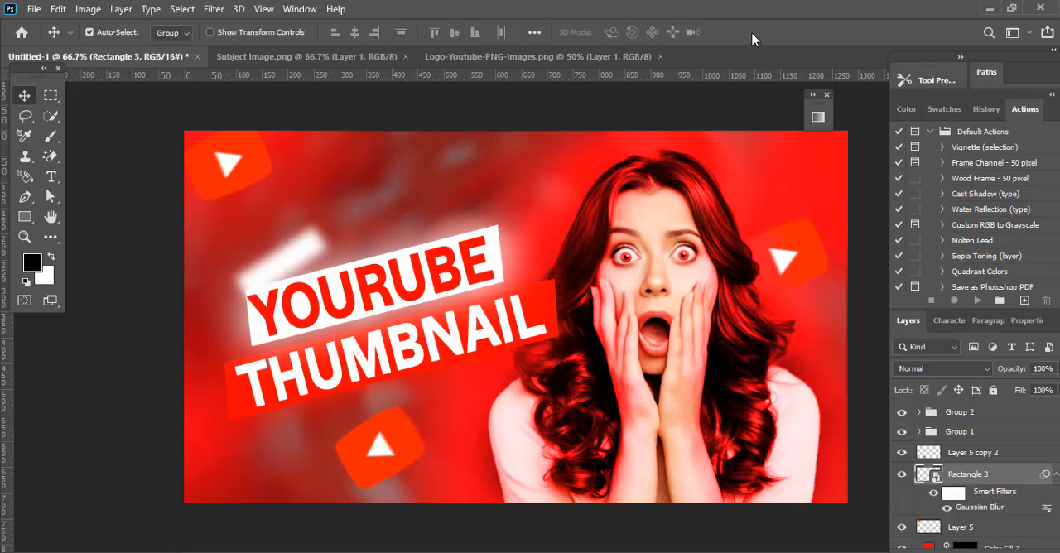
left_click(802, 544)
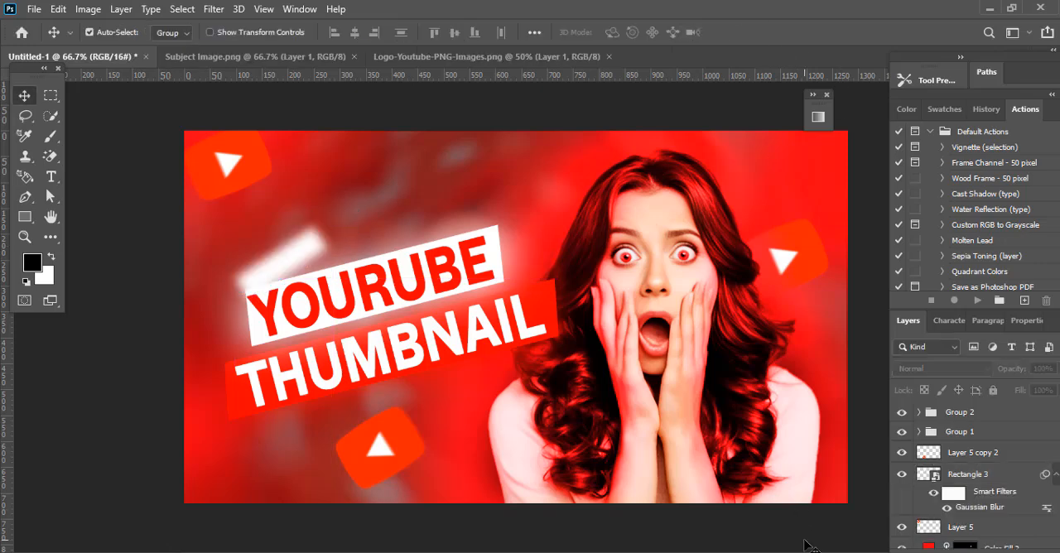
key("ctrl+1")
key("ctrl+minus")
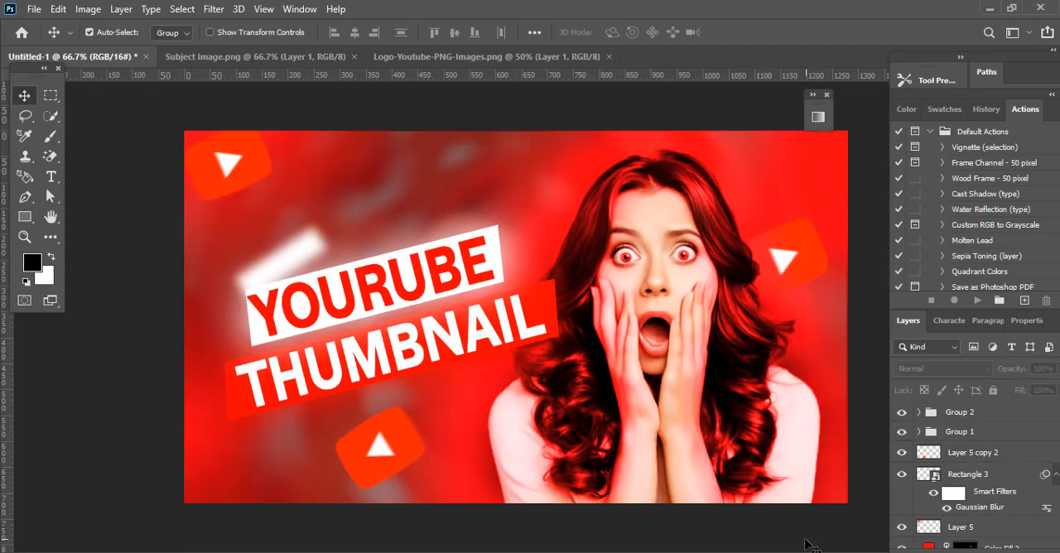